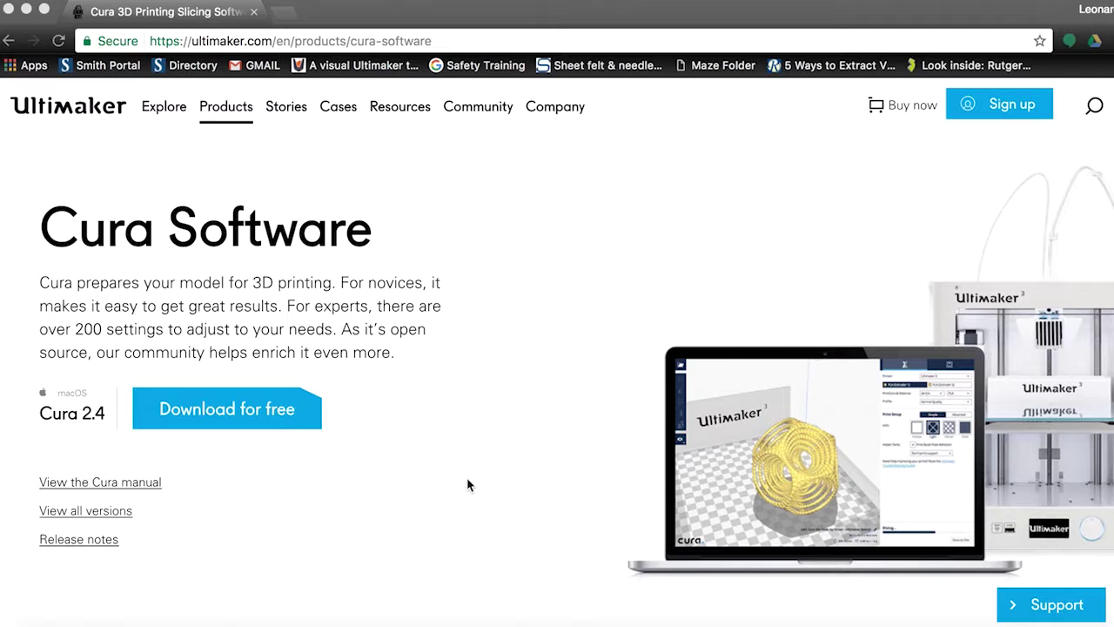
Read the Cura Software page down to 'Enhanced by our community', then return to ultimaker.com
{"action": "scroll", "coordinate": [469, 479], "scroll_direction": "down", "scroll_amount": 5}
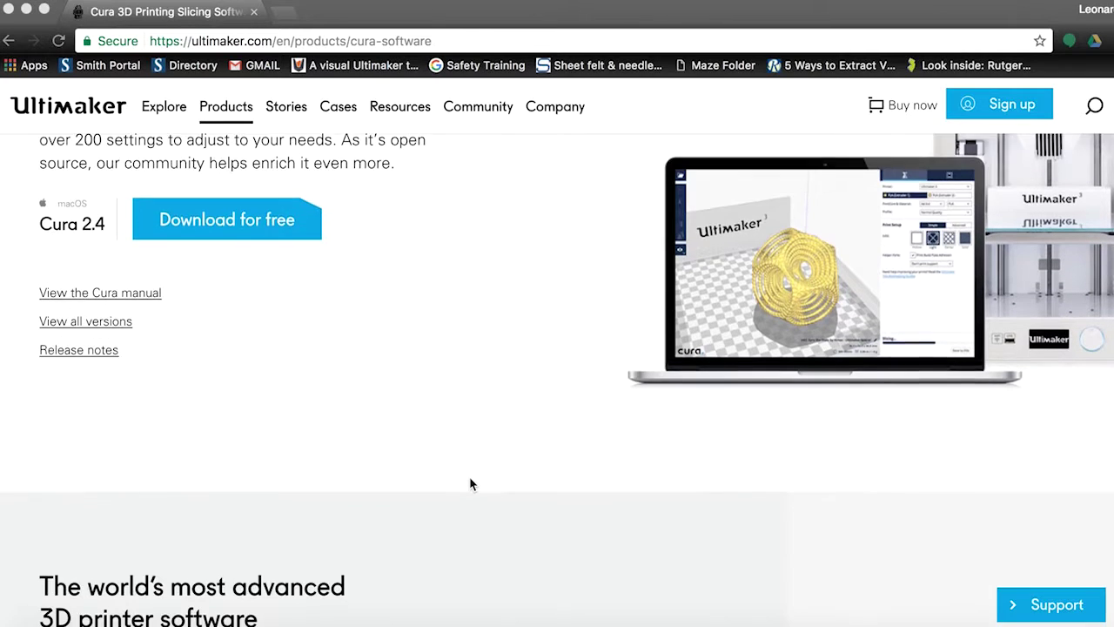
{"action": "scroll", "coordinate": [469, 478], "scroll_direction": "down", "scroll_amount": 6}
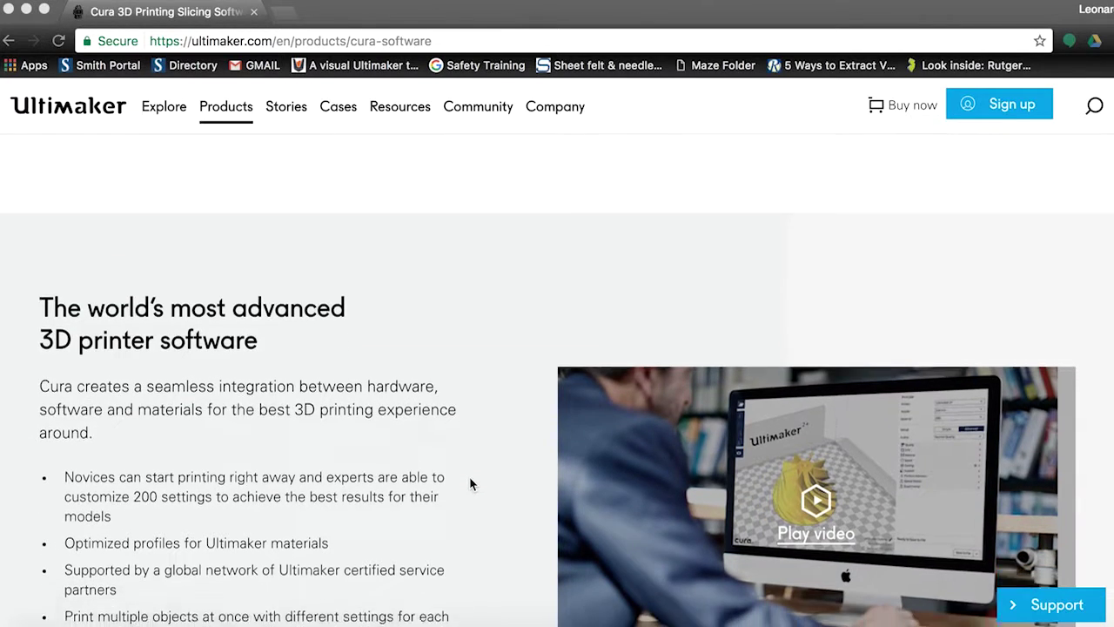
{"action": "scroll", "coordinate": [470, 481], "scroll_direction": "down", "scroll_amount": 10}
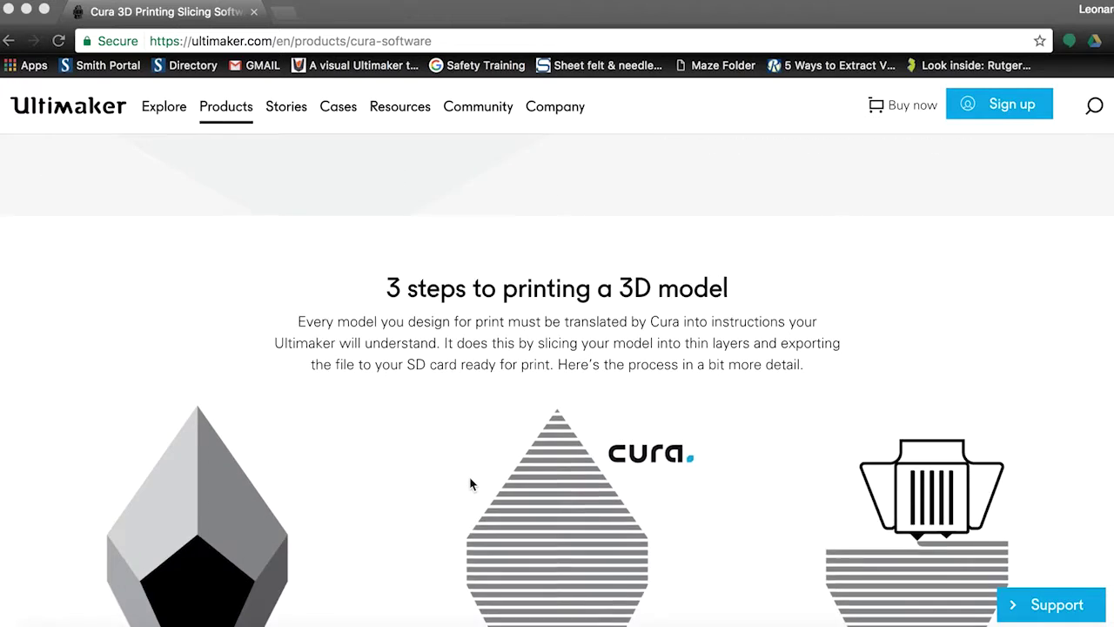
{"action": "scroll", "coordinate": [470, 481], "scroll_direction": "down", "scroll_amount": 4}
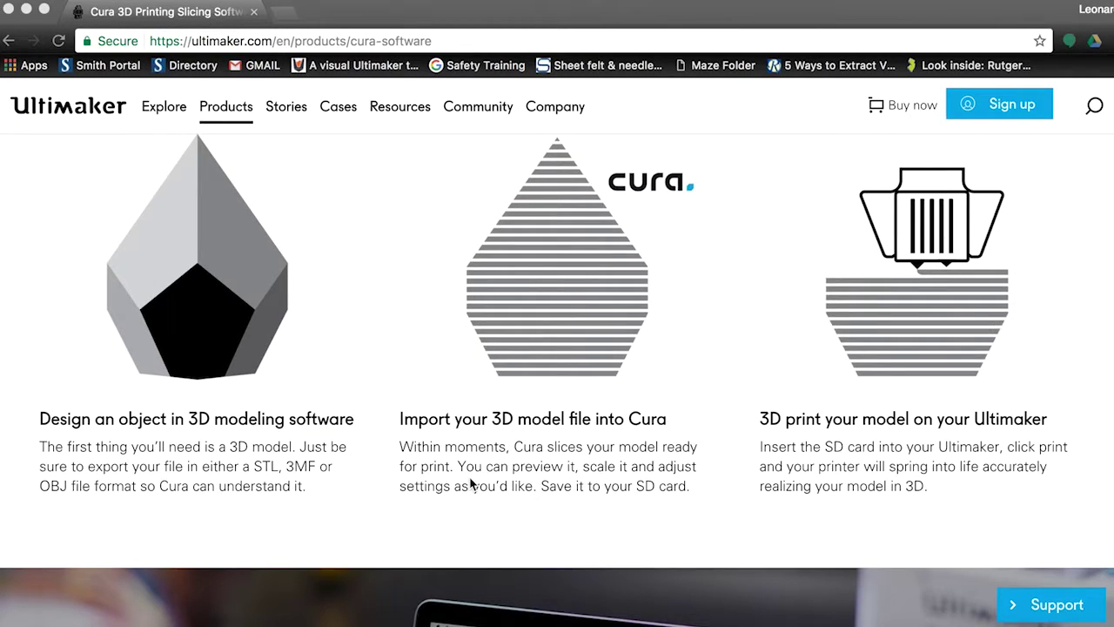
{"action": "scroll", "coordinate": [470, 483], "scroll_direction": "down", "scroll_amount": 1}
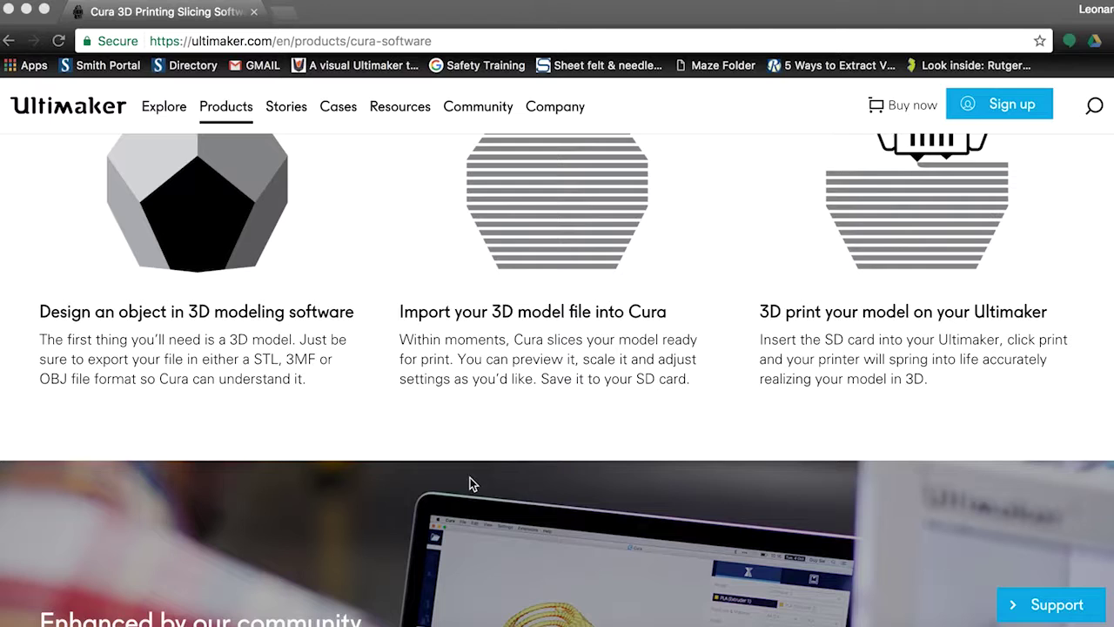
{"action": "scroll", "coordinate": [470, 483], "scroll_direction": "down", "scroll_amount": 3}
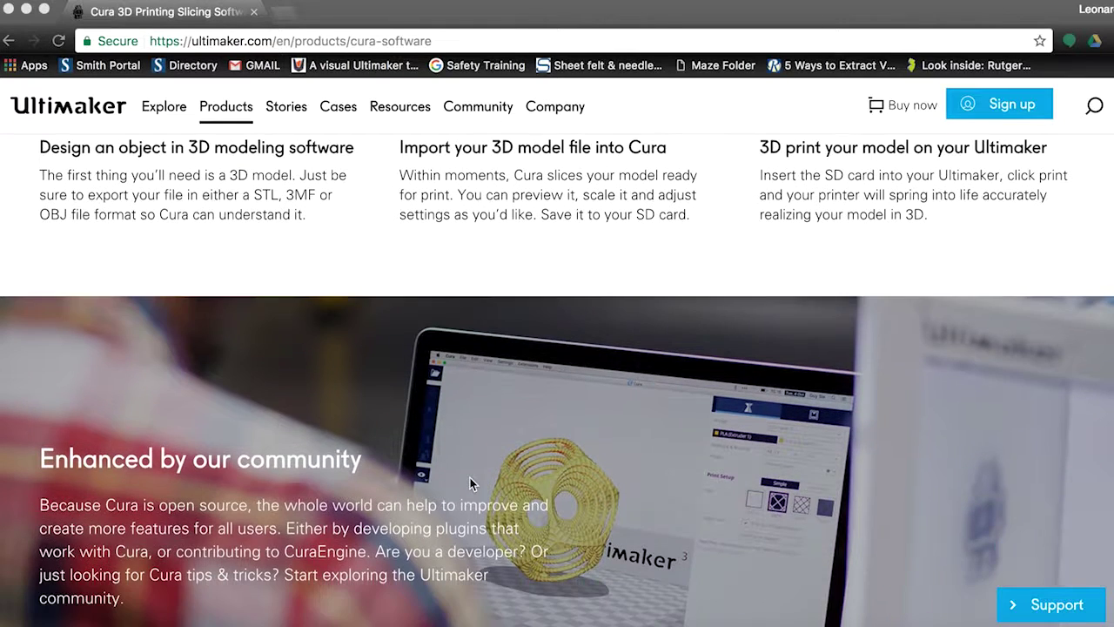
{"action": "scroll", "coordinate": [469, 483], "scroll_direction": "down", "scroll_amount": 2}
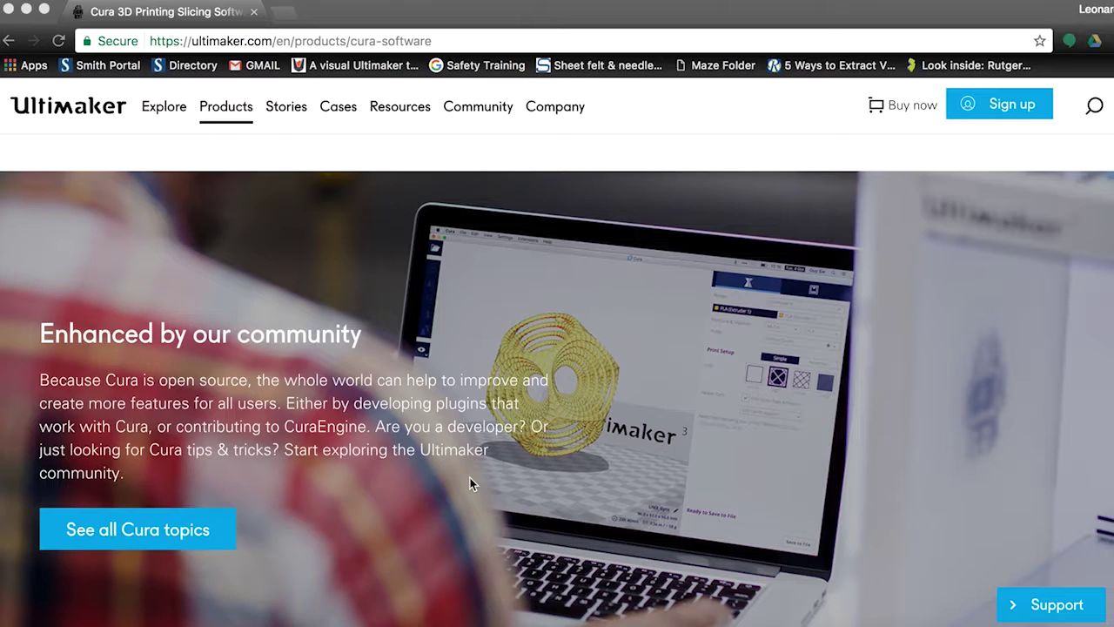
{"action": "scroll", "coordinate": [470, 484], "scroll_direction": "down", "scroll_amount": 1}
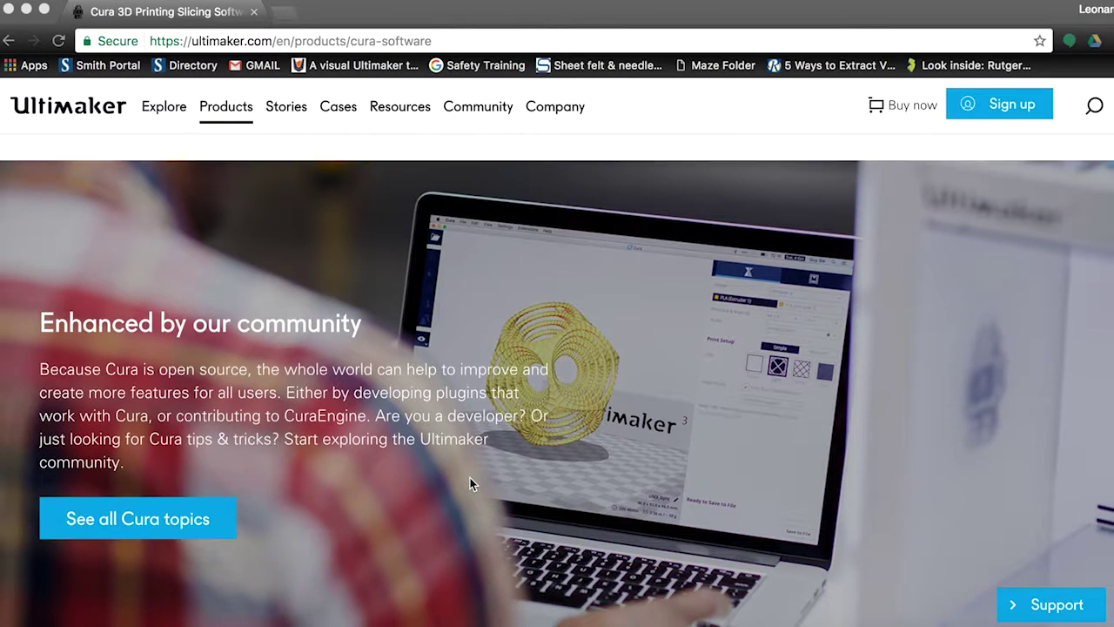
{"action": "key", "text": "super+bracketleft"}
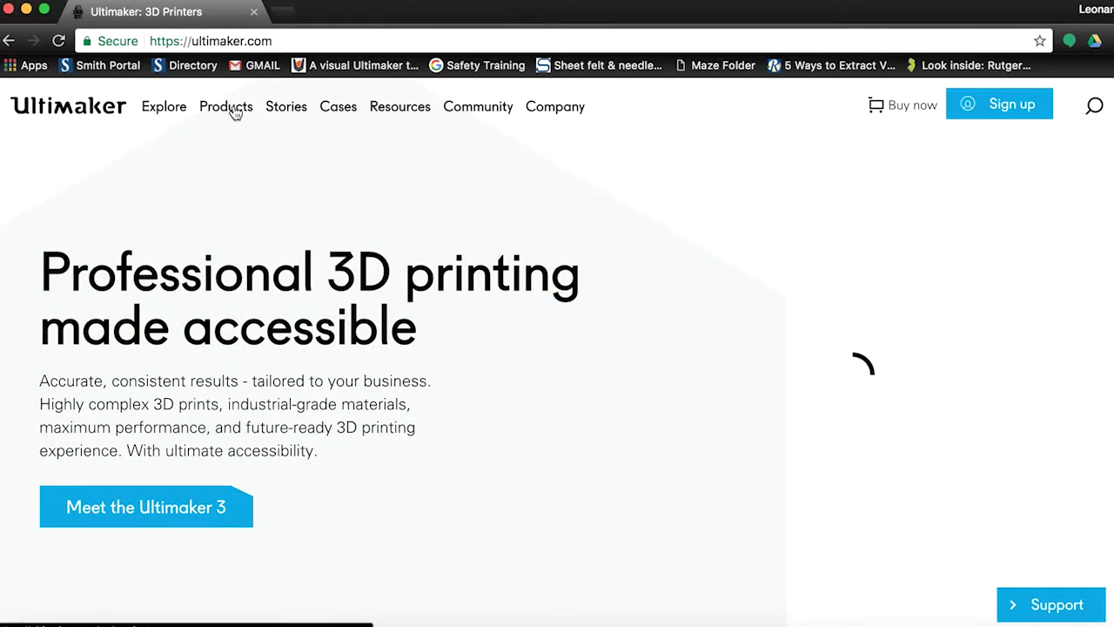
Open Cura Software from the Products menu's Software column
{"action": "mouse_move", "coordinate": [233, 111]}
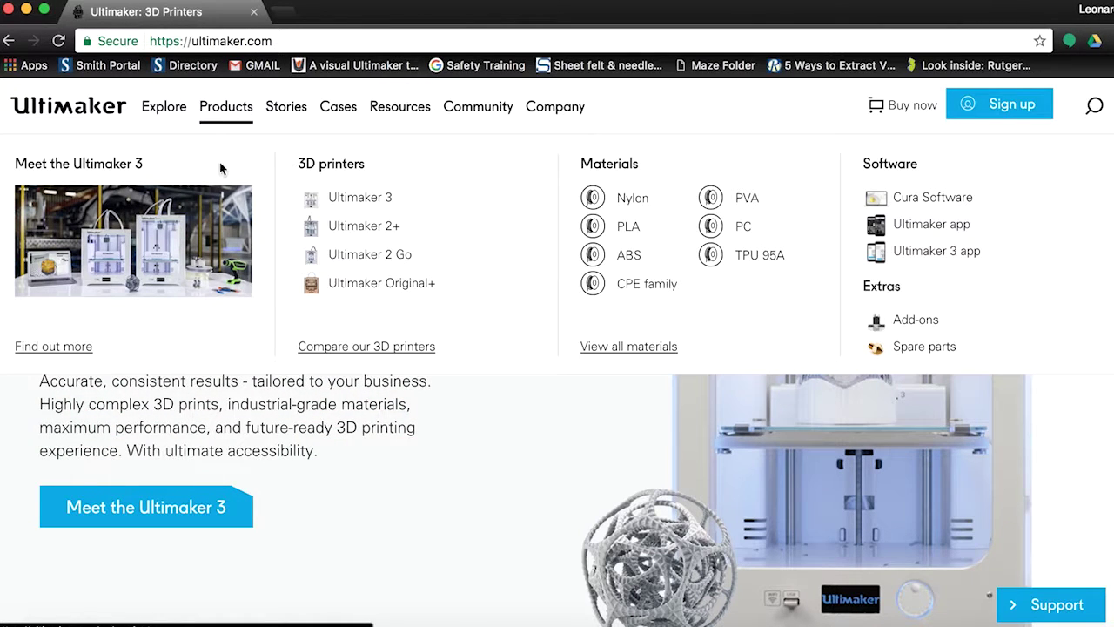
{"action": "left_click", "coordinate": [906, 202]}
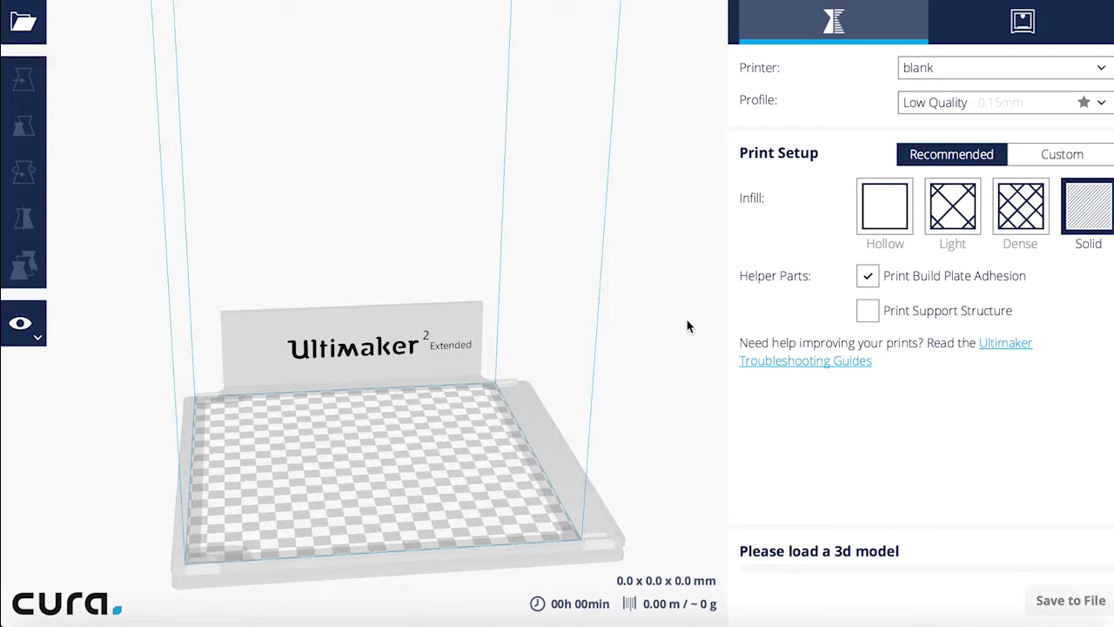
Add an Ultimaker 2 Extended through the printer list's Add Printer option
{"action": "left_click", "coordinate": [932, 73]}
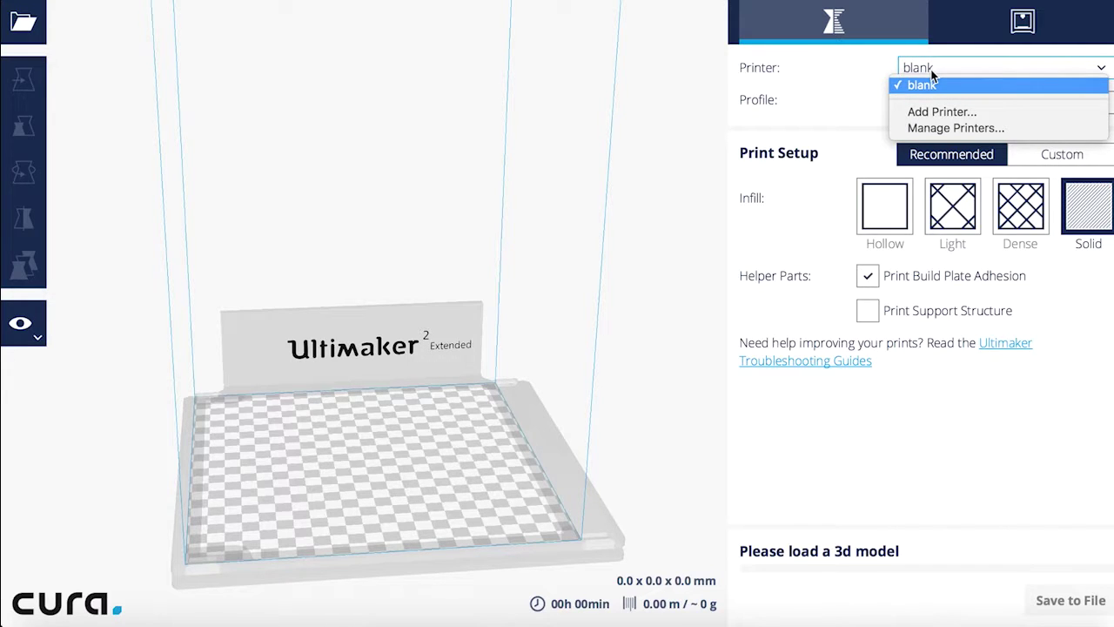
{"action": "left_click", "coordinate": [940, 112]}
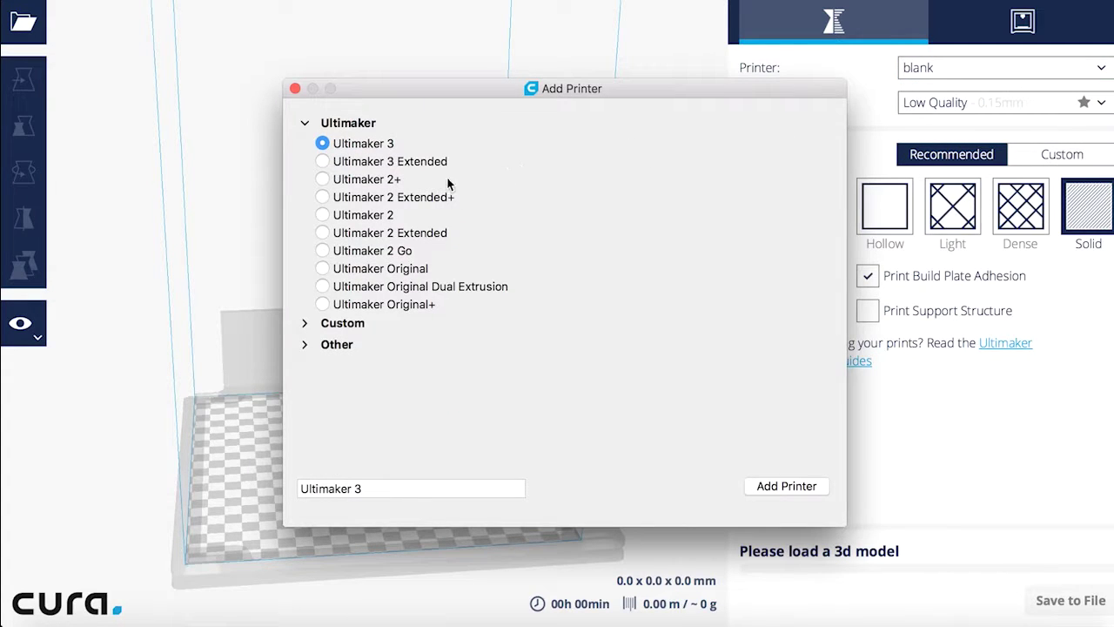
{"action": "left_click", "coordinate": [323, 231]}
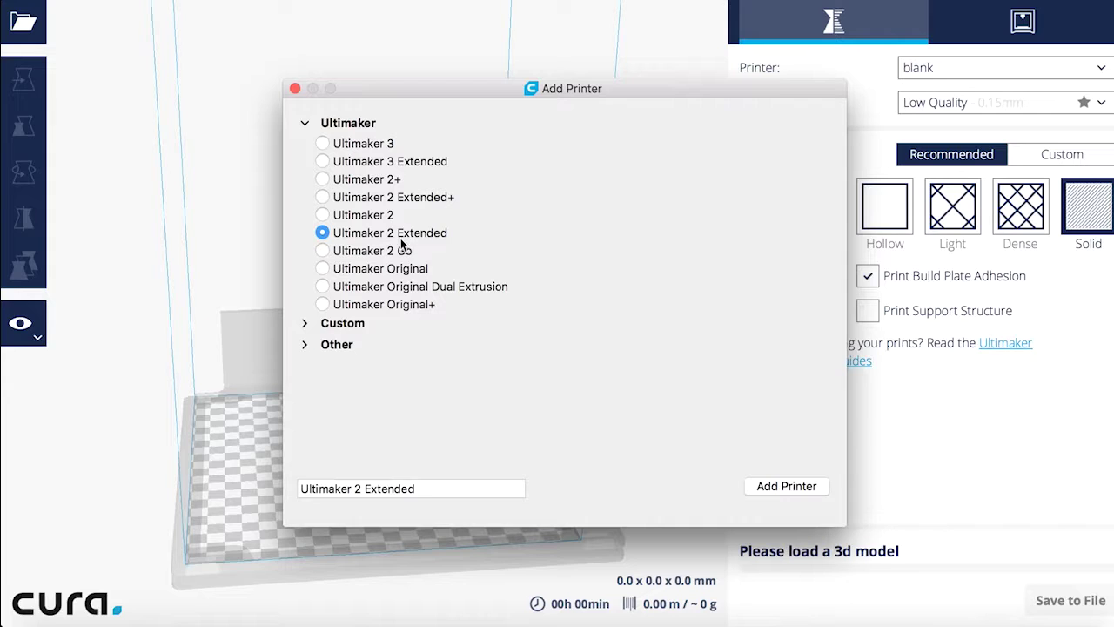
{"action": "left_click", "coordinate": [777, 485]}
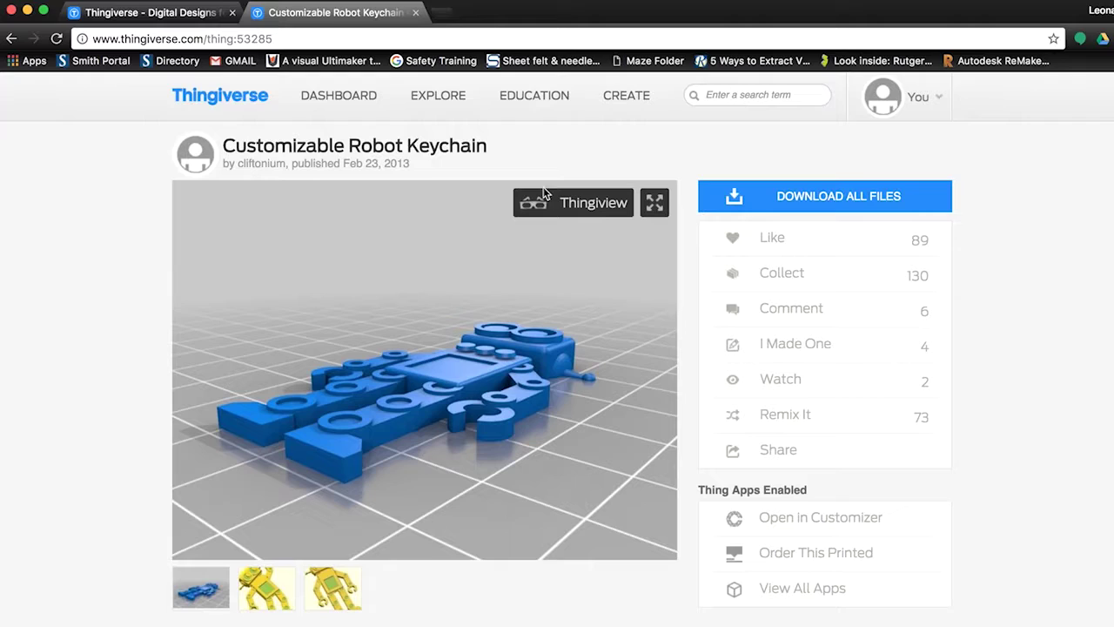
View the Customizable Robot Keychain in interactive 3D with Thingiview
{"action": "left_click", "coordinate": [588, 203]}
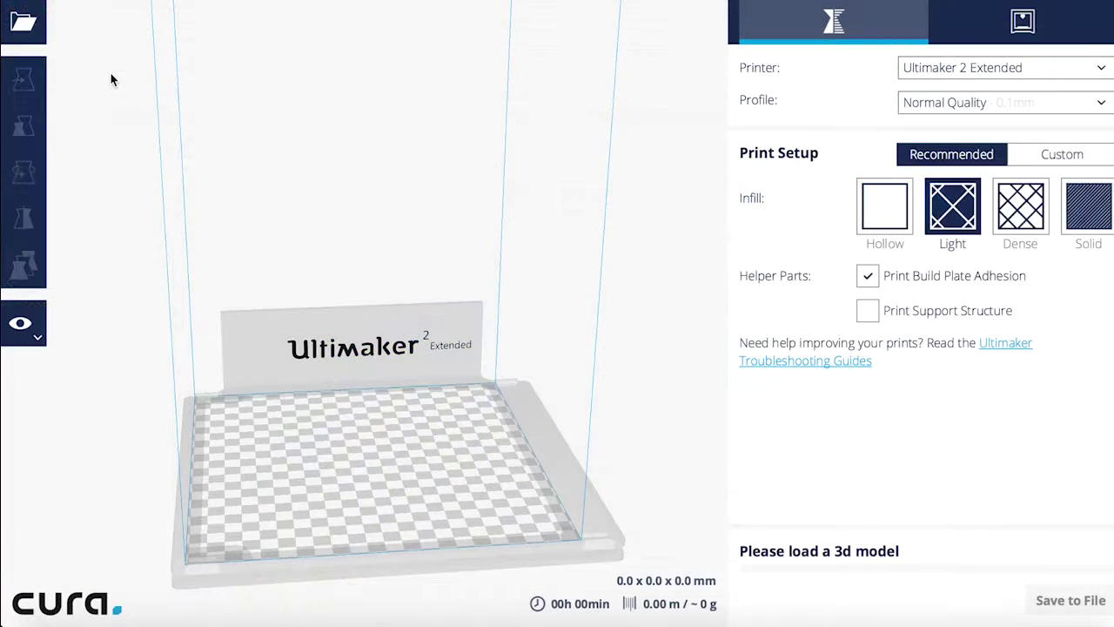
Load Robo with Ray Gun.stl from Downloads onto the build plate
{"action": "left_click", "coordinate": [30, 33]}
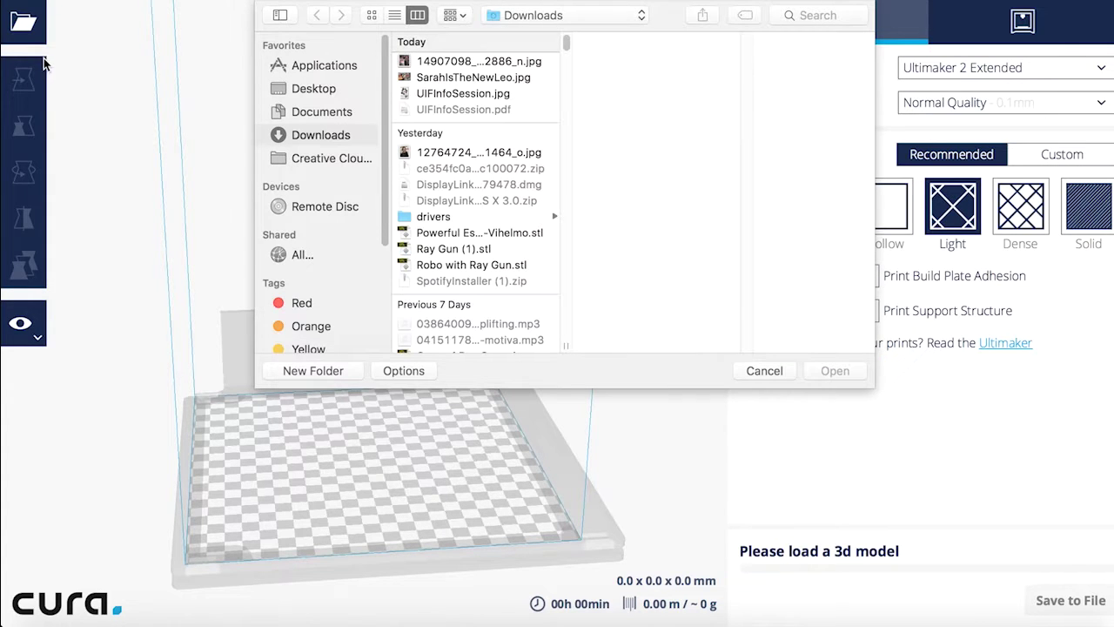
{"action": "left_click", "coordinate": [452, 265]}
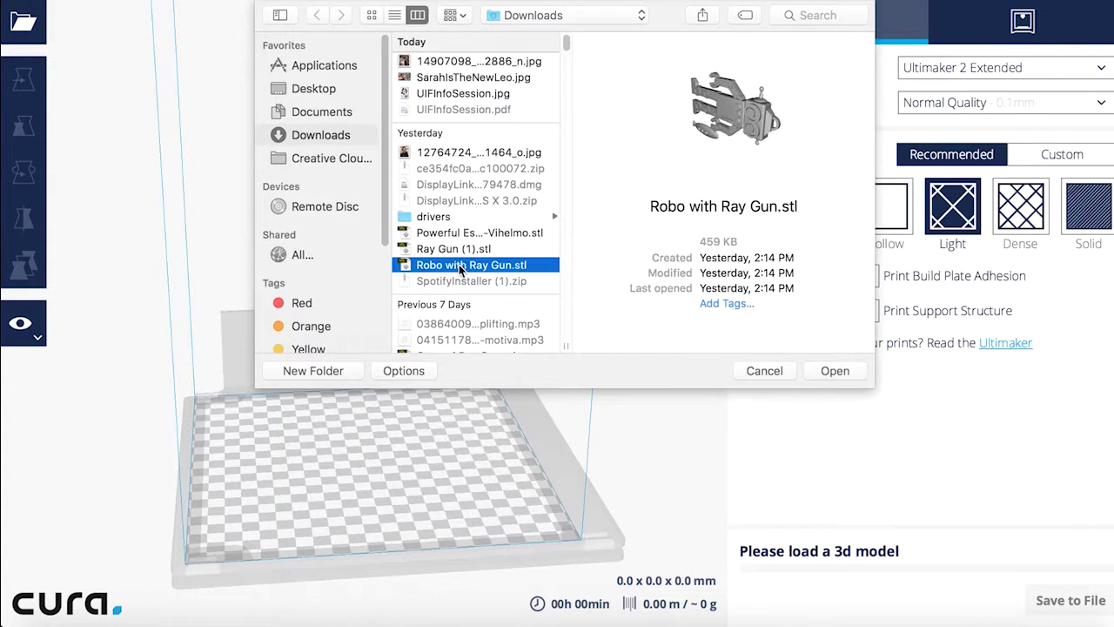
{"action": "left_click", "coordinate": [834, 370]}
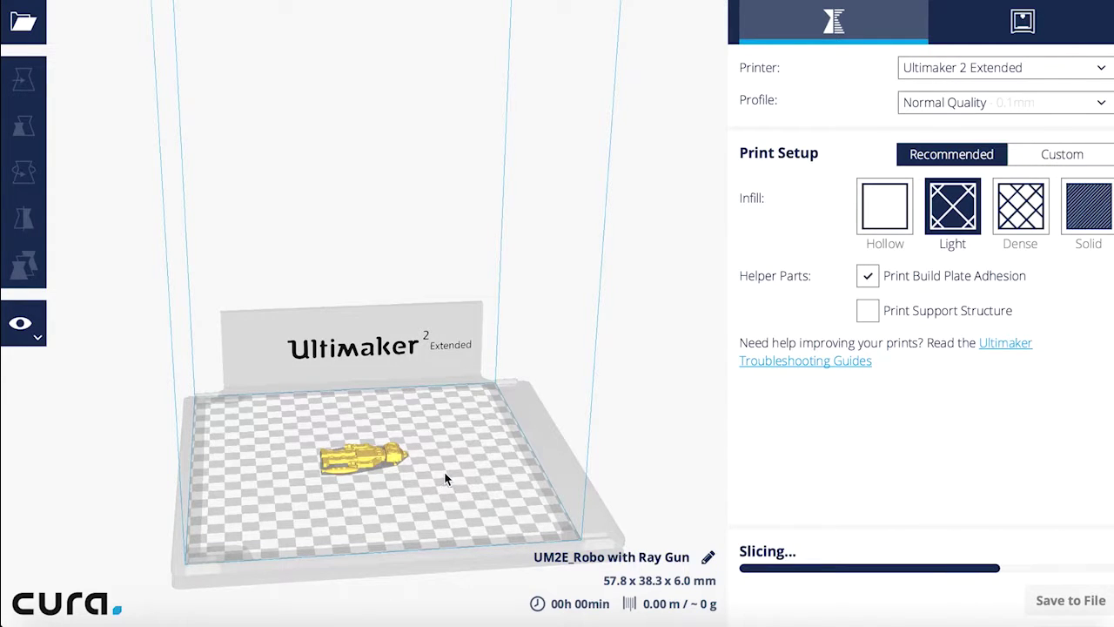
Orbit and zoom around the sliced robot, then select it to show the Move tool
{"action": "right_click_drag", "start_coordinate": [360, 517], "coordinate": [427, 448]}
{"action": "scroll", "coordinate": [427, 447], "scroll_direction": "down", "scroll_amount": 3}
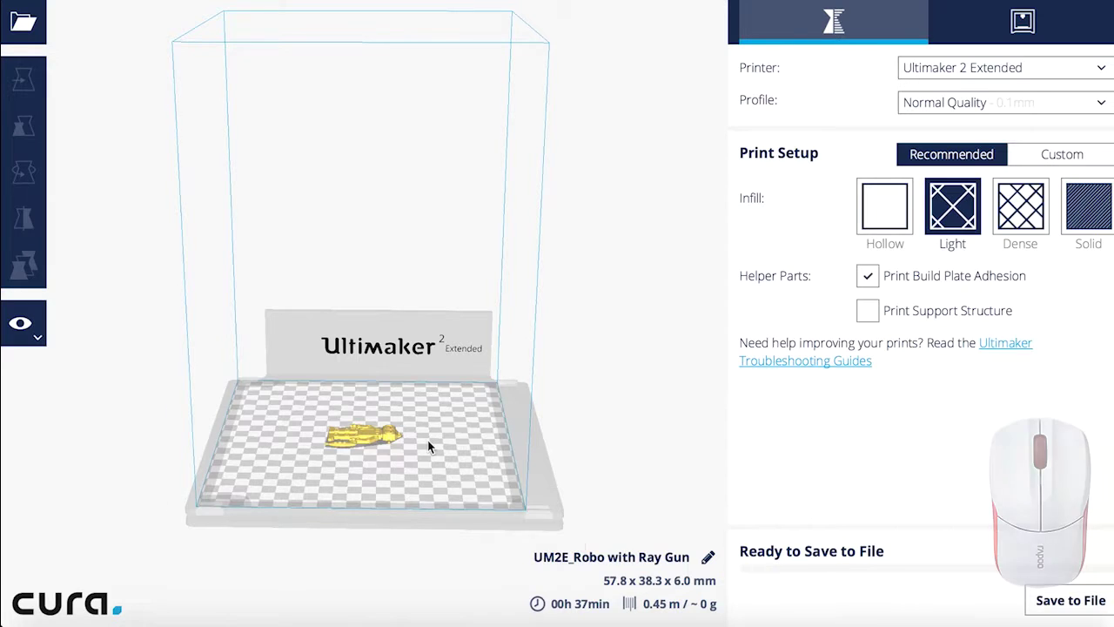
{"action": "scroll", "coordinate": [428, 447], "scroll_direction": "up", "scroll_amount": 3}
{"action": "scroll", "coordinate": [428, 448], "scroll_direction": "up", "scroll_amount": 3}
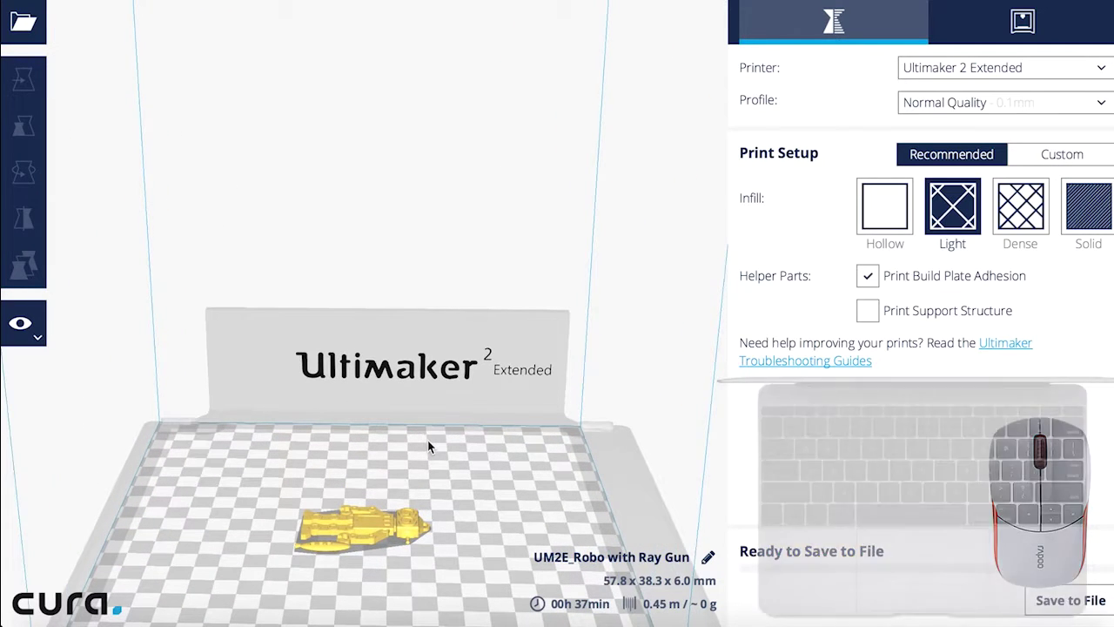
{"action": "scroll", "coordinate": [427, 447], "scroll_direction": "up", "scroll_amount": 3}
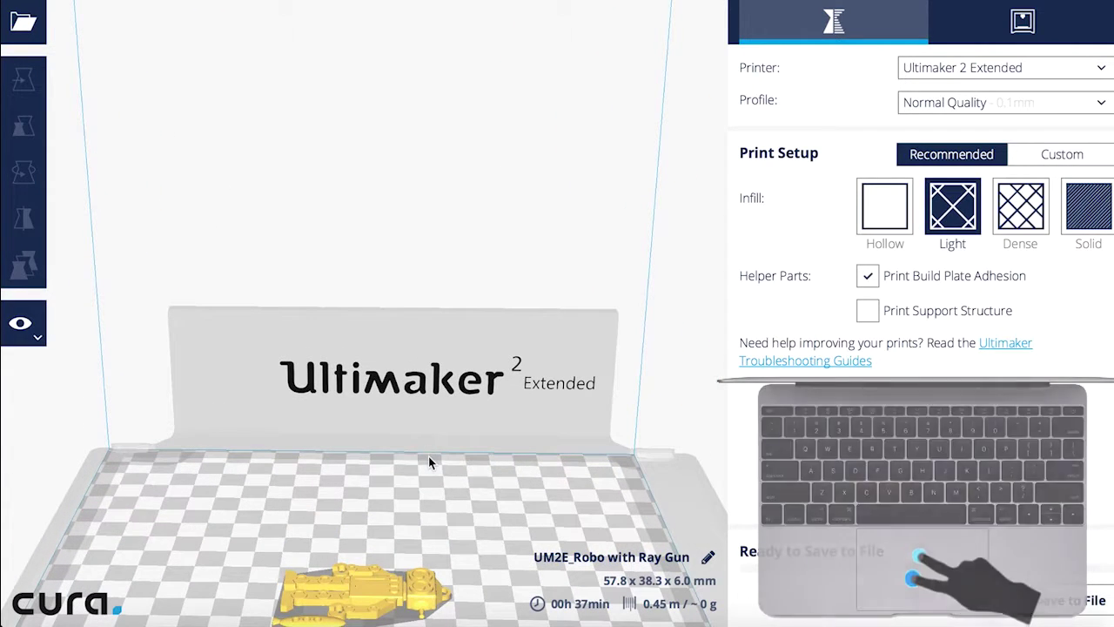
{"action": "scroll", "coordinate": [439, 459], "scroll_direction": "down", "scroll_amount": 2}
{"action": "left_click", "coordinate": [374, 522]}
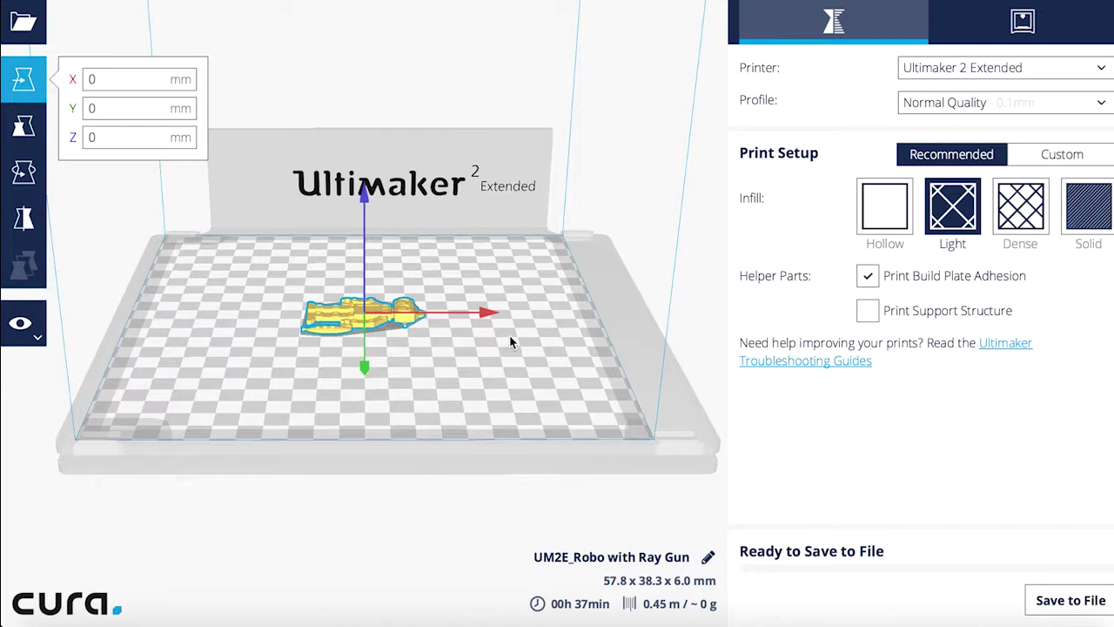
Slide the robot along X and toward the front, then bring up the Scale tool
{"action": "left_click_drag", "start_coordinate": [488, 318], "coordinate": [549, 320]}
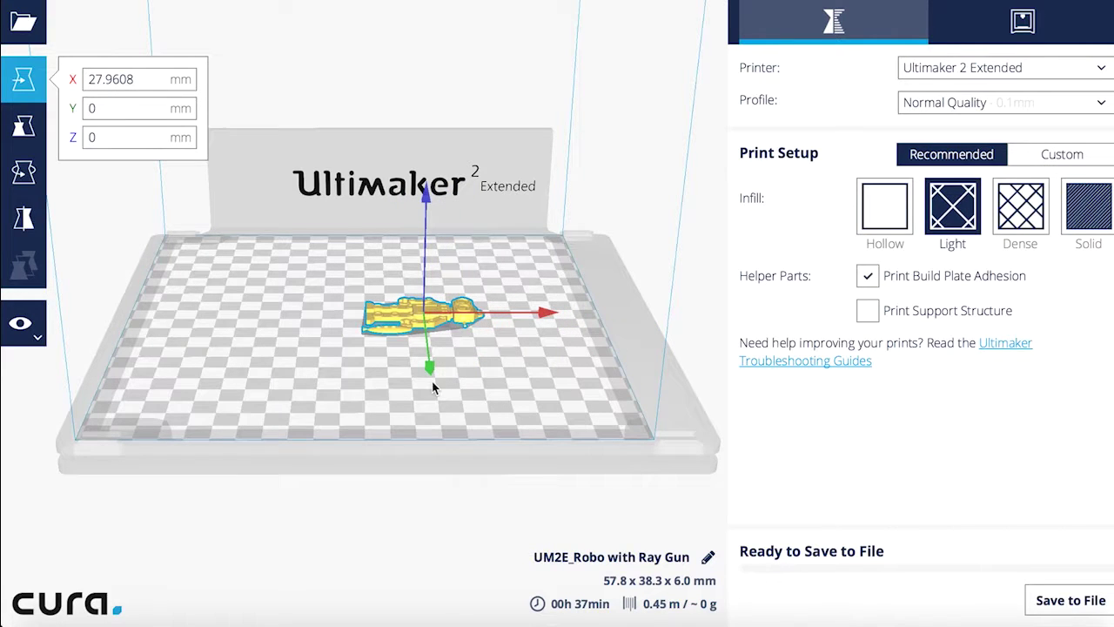
{"action": "left_click_drag", "start_coordinate": [428, 369], "coordinate": [431, 413]}
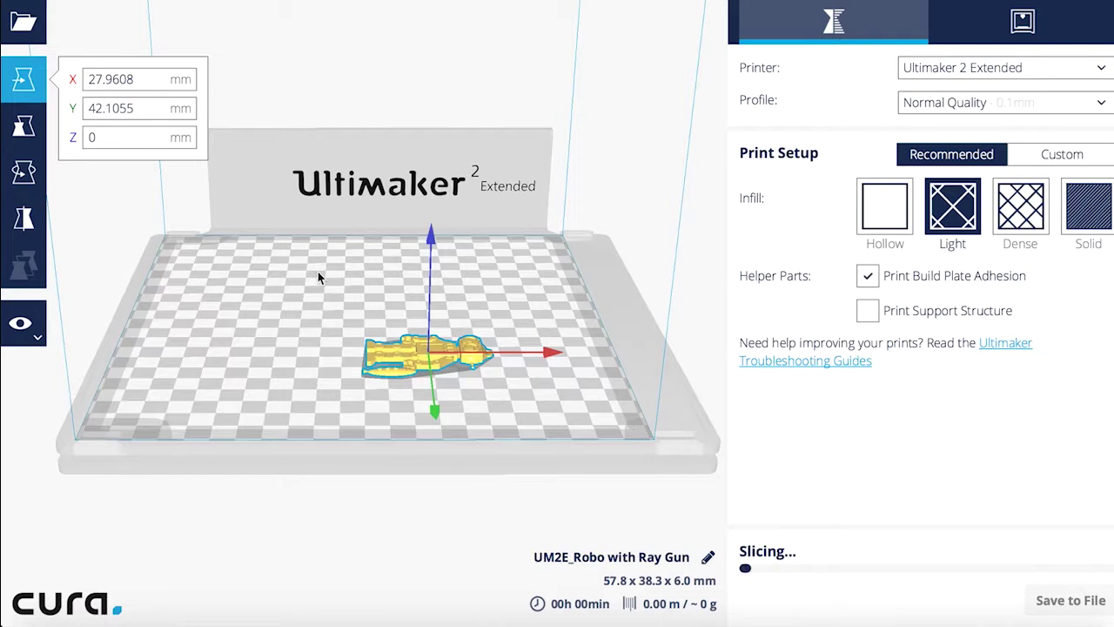
{"action": "left_click", "coordinate": [24, 128]}
Enlarge and shrink the robot by dragging, then set its uniform scale to 100%
{"action": "left_click_drag", "start_coordinate": [430, 243], "coordinate": [433, 181]}
{"action": "left_click_drag", "start_coordinate": [541, 335], "coordinate": [490, 336]}
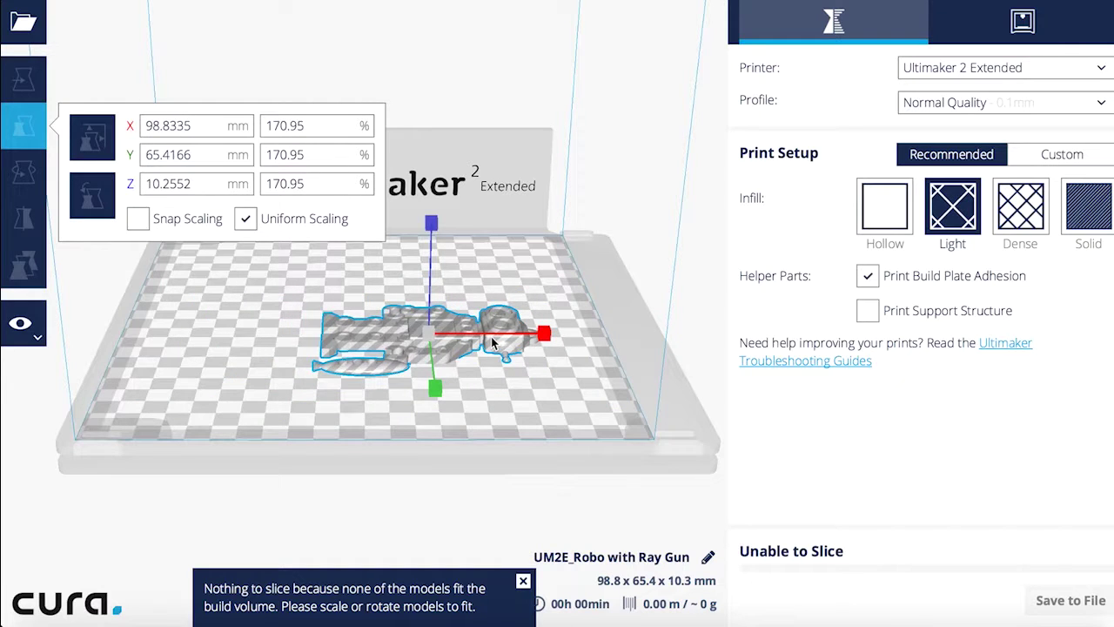
{"action": "double_click", "coordinate": [285, 128]}
{"action": "type", "text": "199"}
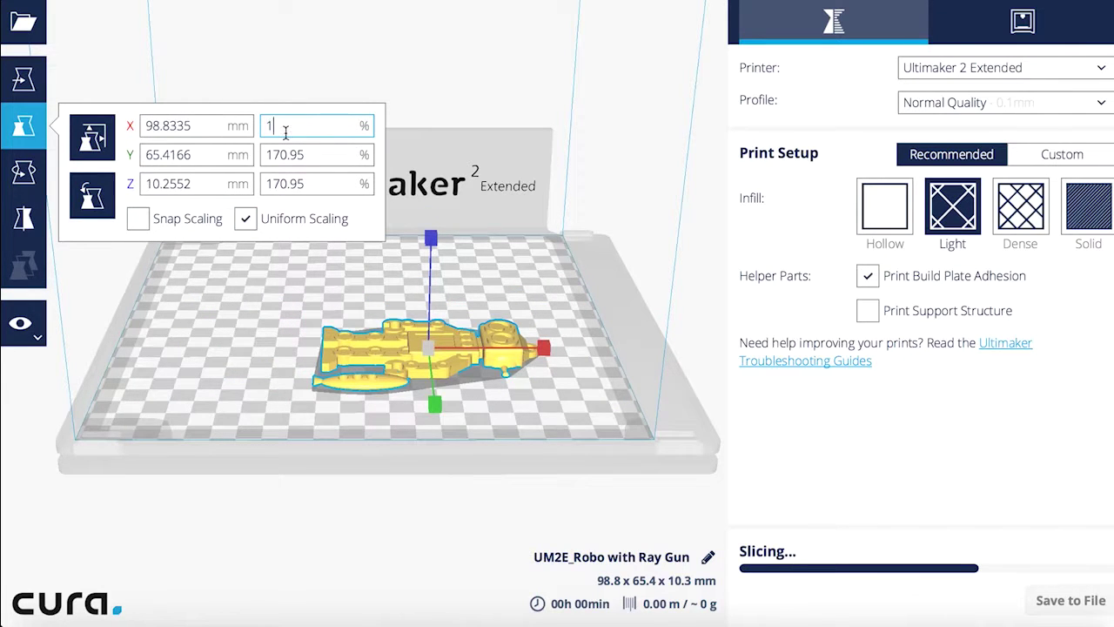
{"action": "key", "text": "BackSpace"}
{"action": "key", "text": "BackSpace"}
{"action": "type", "text": "00"}
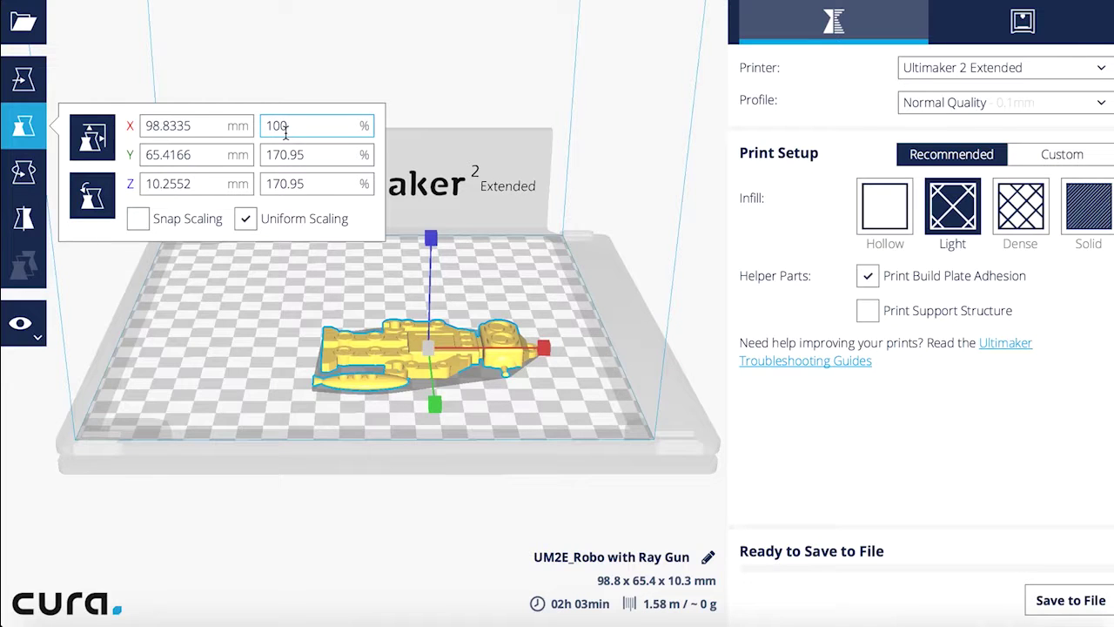
{"action": "key", "text": "Return"}
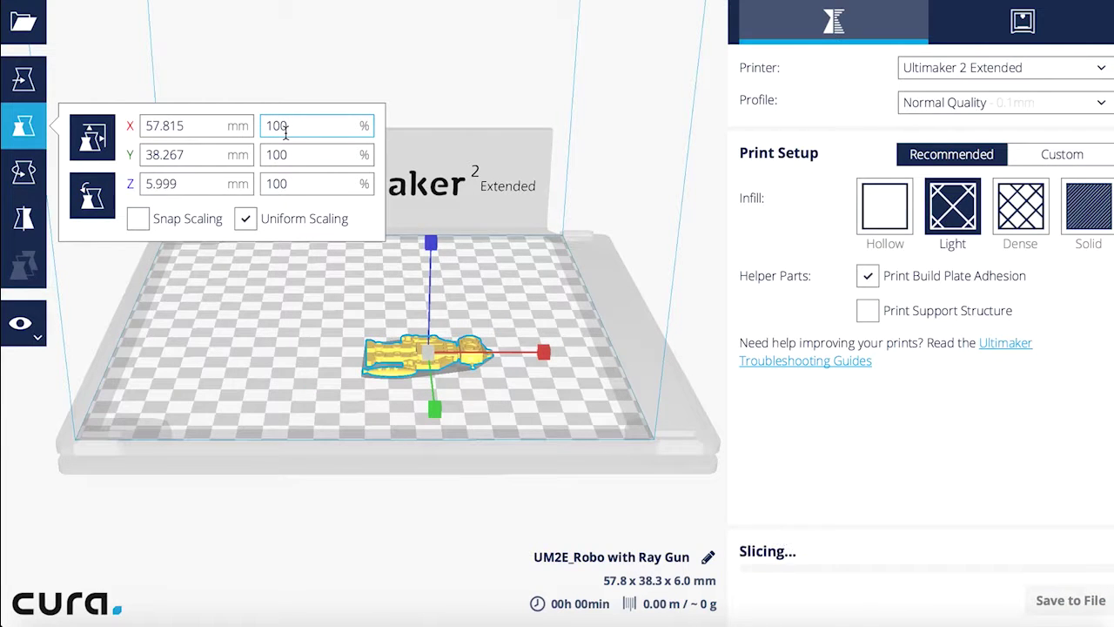
Try a non-uniform 130% Y scale, restore Y to 100%, and re-enable Uniform Scaling
{"action": "left_click", "coordinate": [245, 218]}
{"action": "left_click", "coordinate": [294, 154]}
{"action": "key", "text": "BackSpace"}
{"action": "key", "text": "BackSpace"}
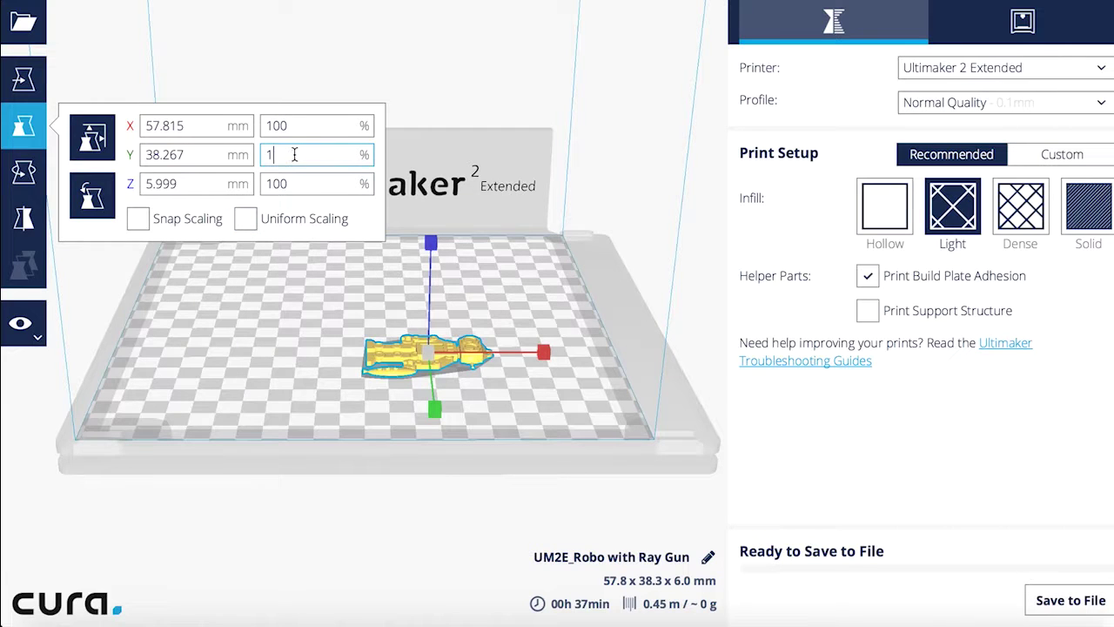
{"action": "type", "text": "250"}
{"action": "key", "text": "BackSpace"}
{"action": "key", "text": "BackSpace"}
{"action": "type", "text": "0"}
{"action": "key", "text": "Return"}
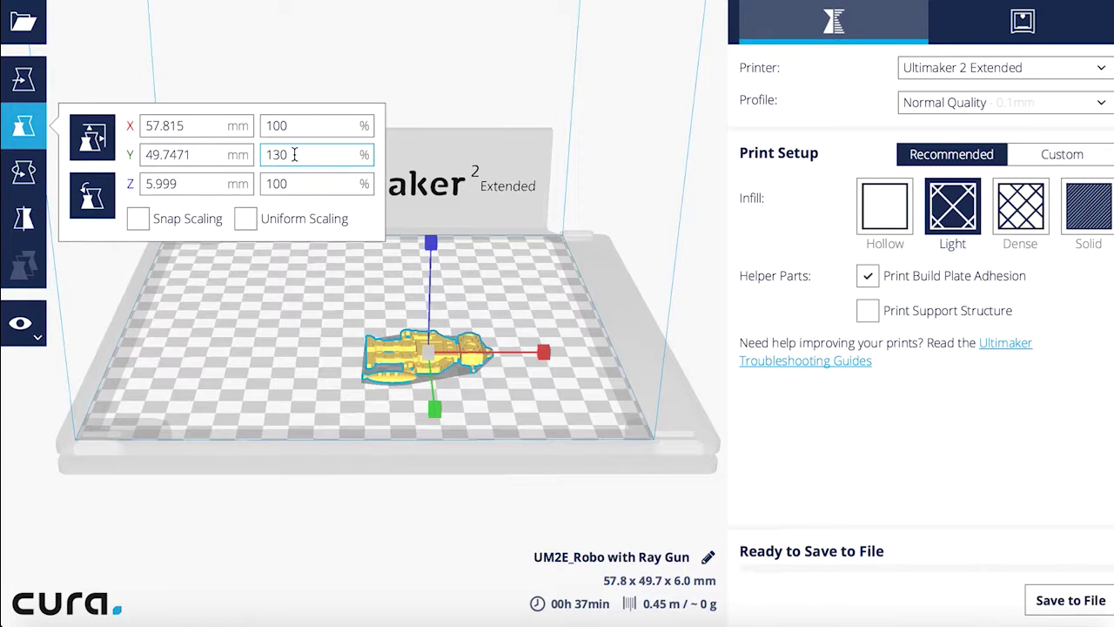
{"action": "key", "text": "BackSpace"}
{"action": "key", "text": "BackSpace"}
{"action": "type", "text": "00"}
{"action": "key", "text": "Return"}
{"action": "left_click", "coordinate": [248, 218]}
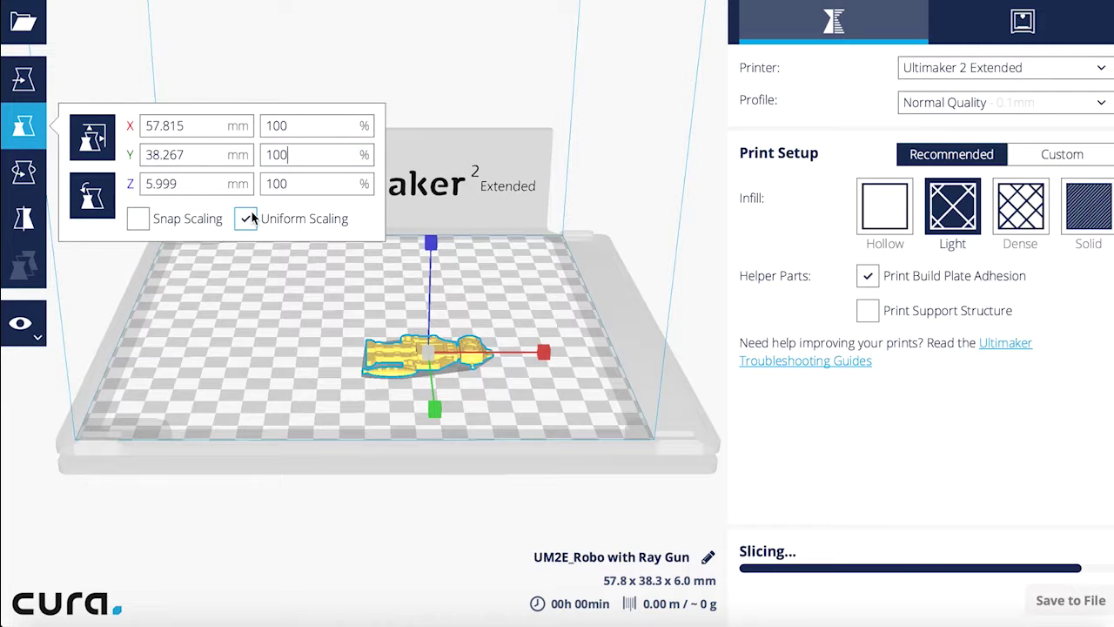
{"action": "left_click", "coordinate": [25, 174]}
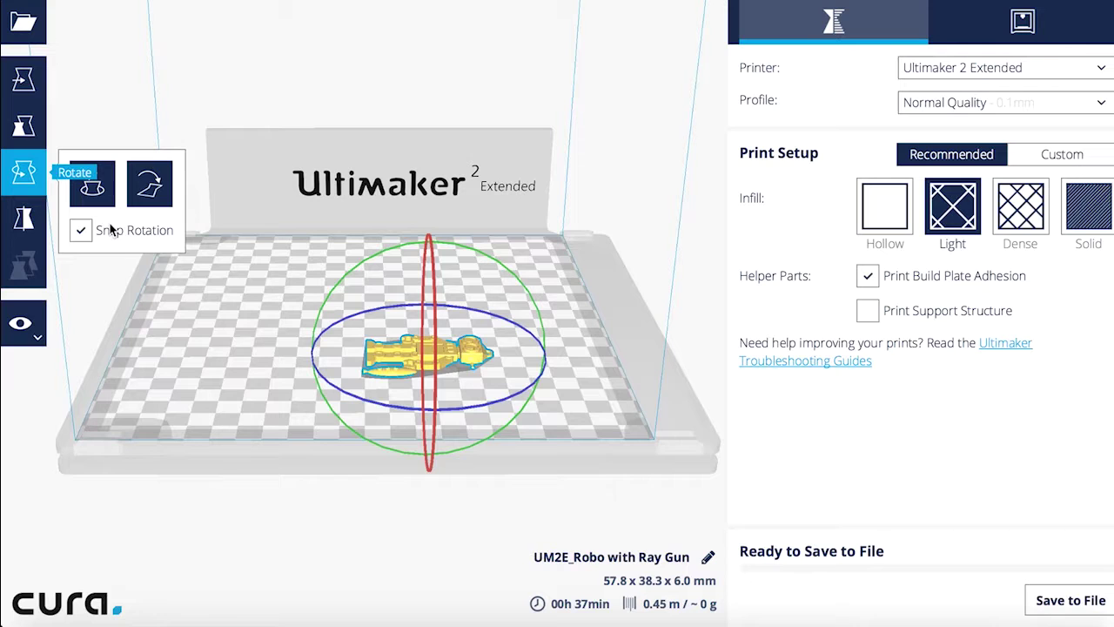
Rotate the robot upright to 38.3 x 51.4 x 30.6 mm, then deselect it
{"action": "left_click", "coordinate": [367, 404]}
{"action": "left_click_drag", "start_coordinate": [367, 405], "coordinate": [445, 353]}
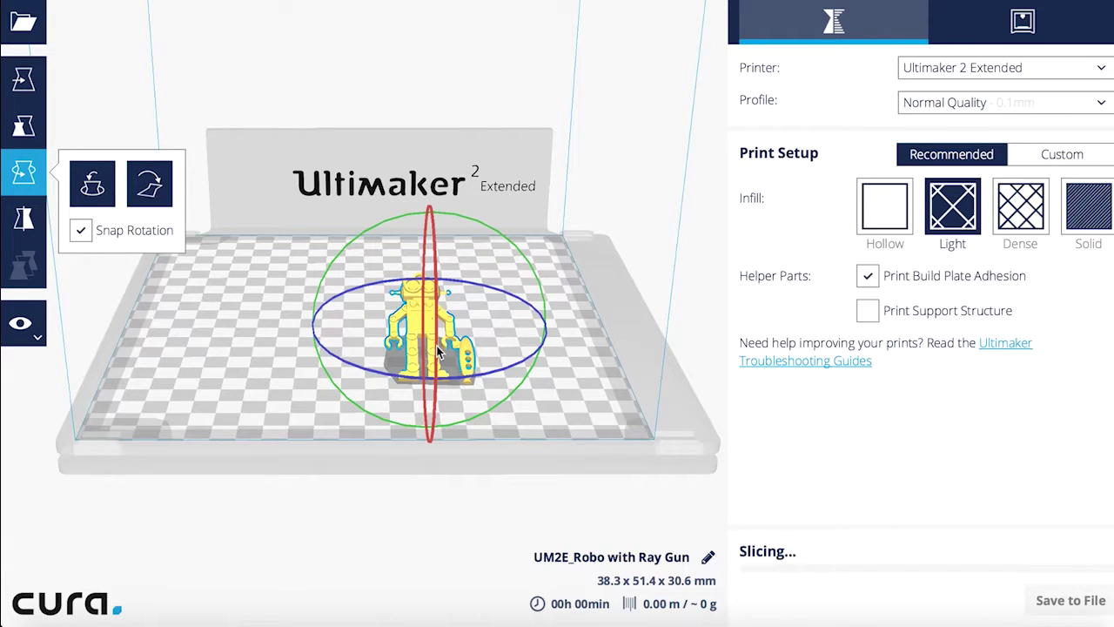
{"action": "left_click", "coordinate": [239, 345]}
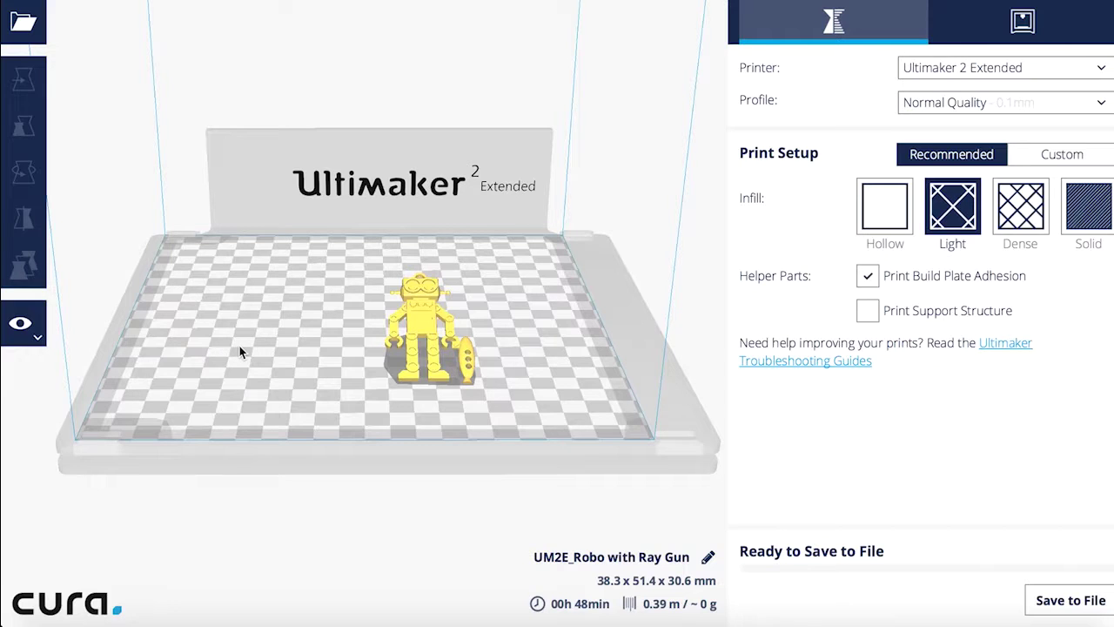
Use Lay flat on the selected robot to bring it back to 38.3 x 57.8 x 6.0 mm
{"action": "left_click", "coordinate": [428, 336]}
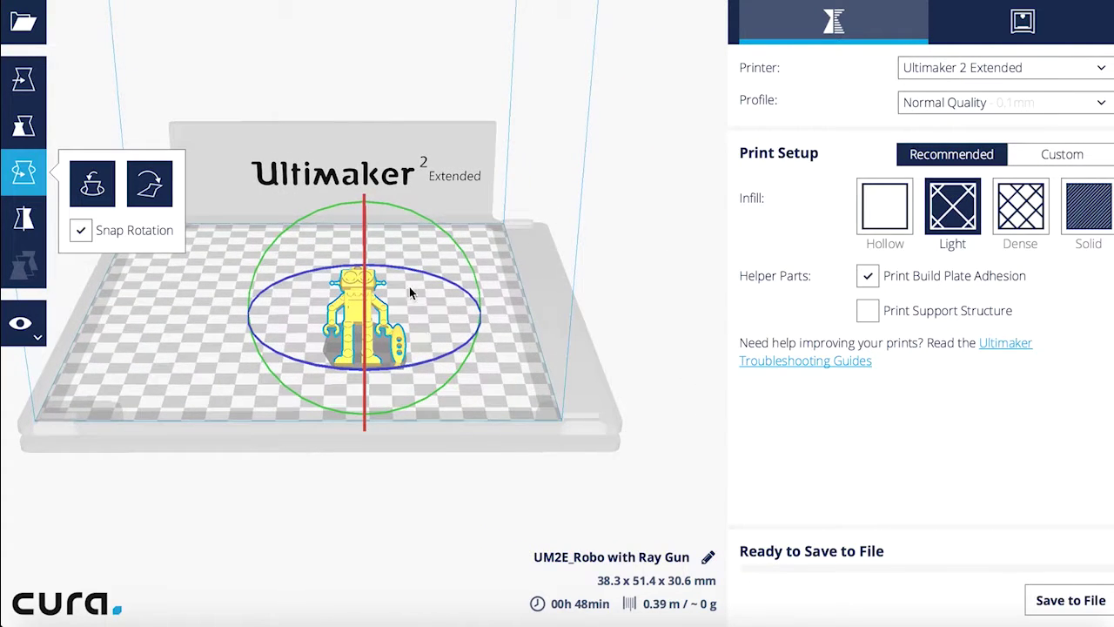
{"action": "left_click", "coordinate": [142, 185]}
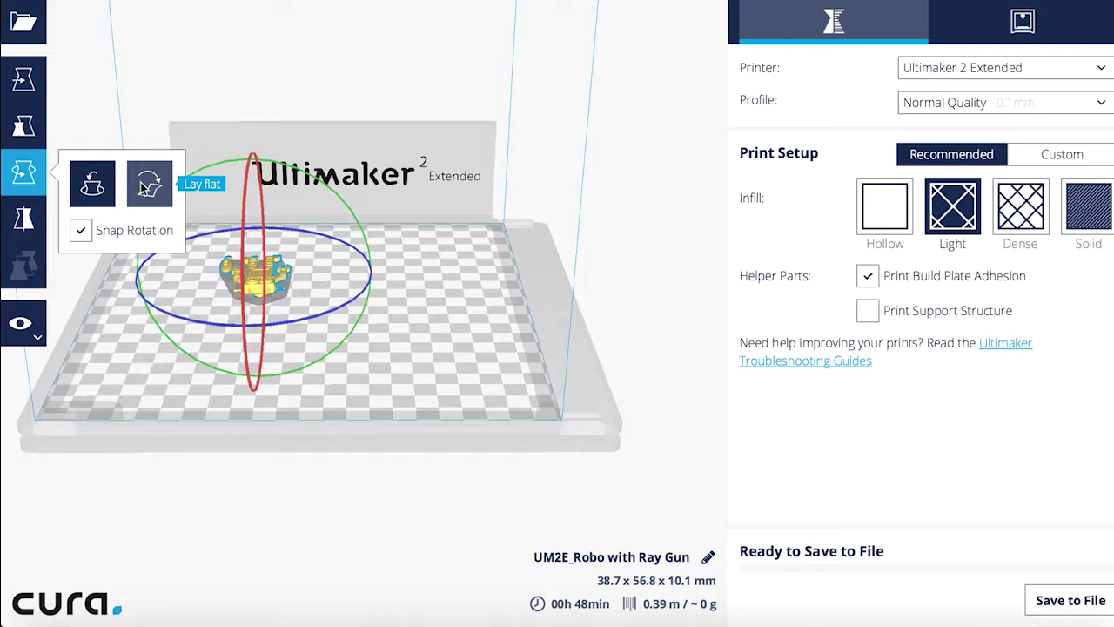
{"action": "left_click", "coordinate": [144, 187]}
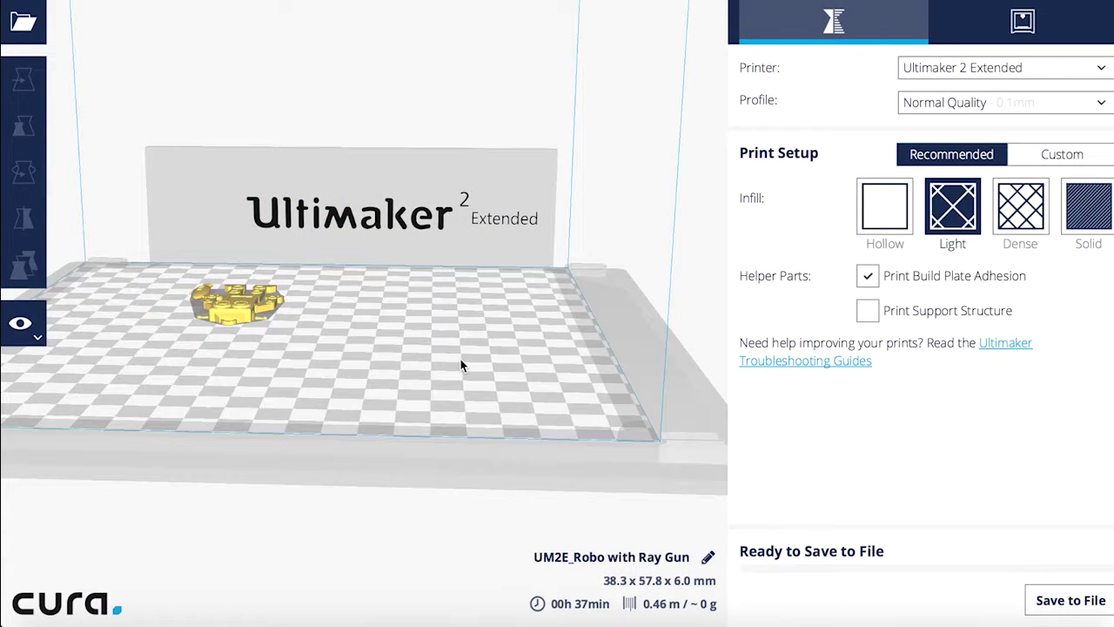
{"action": "left_click", "coordinate": [1067, 108]}
{"action": "left_click", "coordinate": [868, 277]}
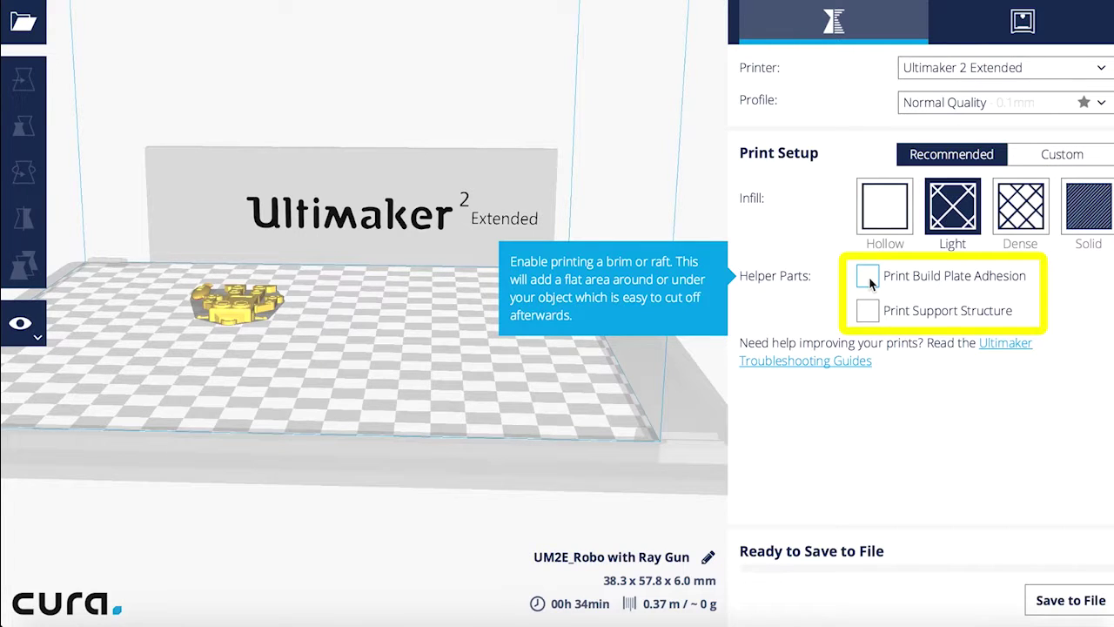
{"action": "left_click", "coordinate": [867, 277]}
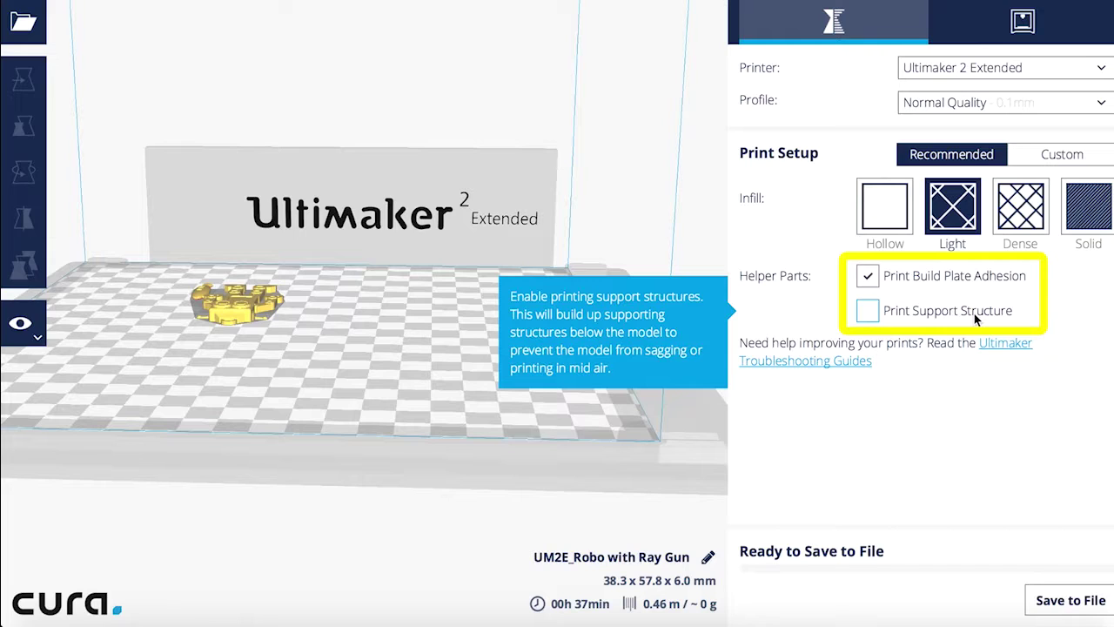
Turn on Print Support Structure so the robot re-slices to 39 minutes and 0.46 m
{"action": "left_click", "coordinate": [868, 311]}
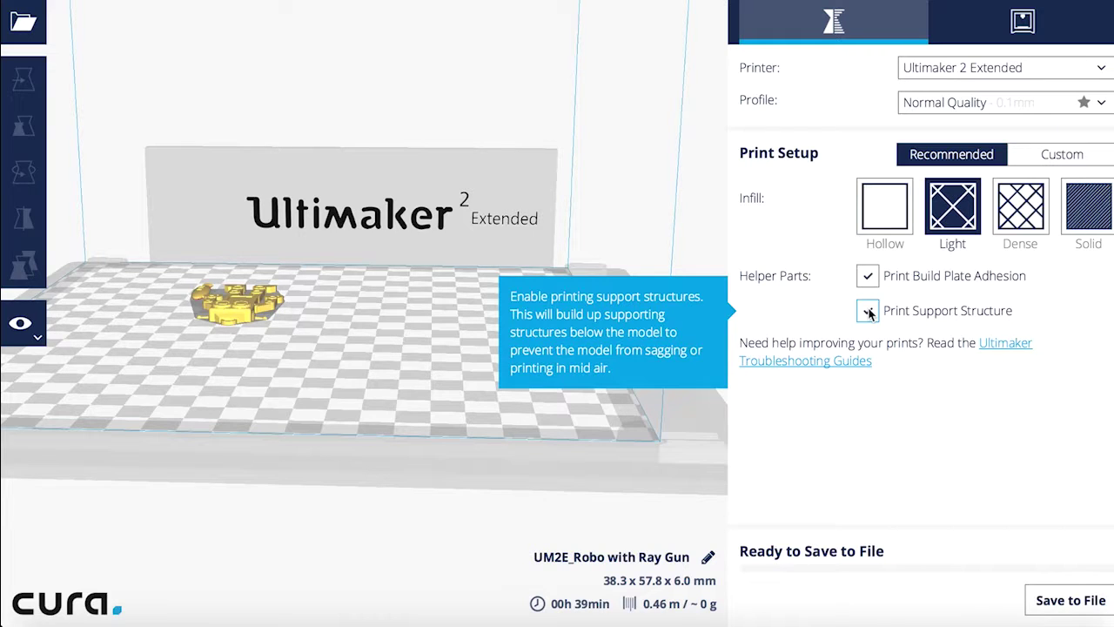
{"action": "left_click", "coordinate": [35, 323]}
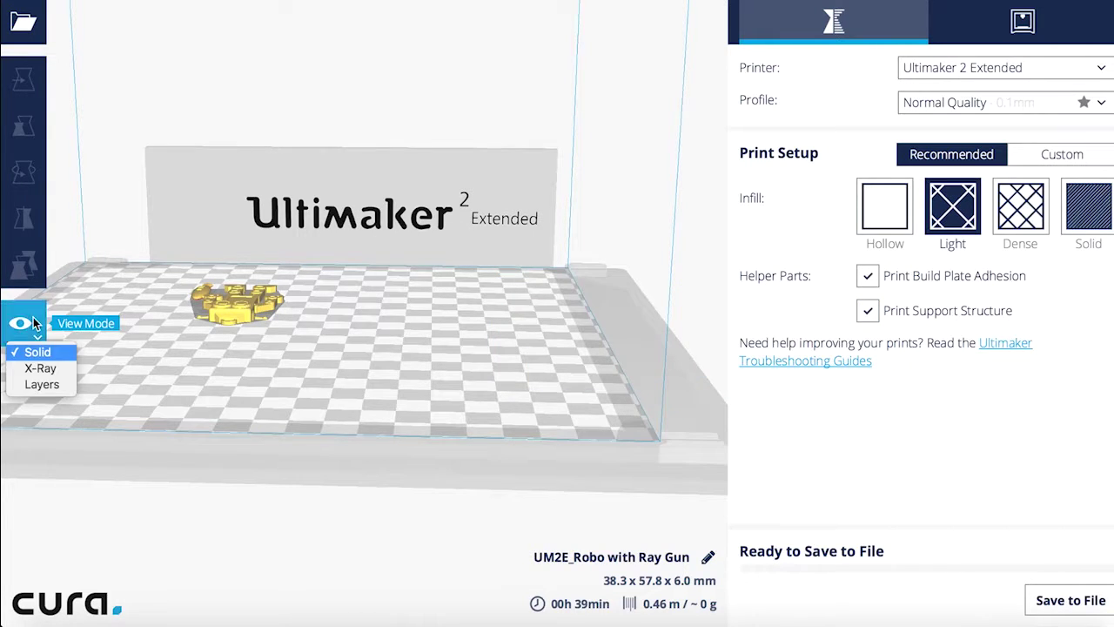
Inspect the sliced layers in Layers view, then return to Solid view
{"action": "left_click", "coordinate": [42, 381]}
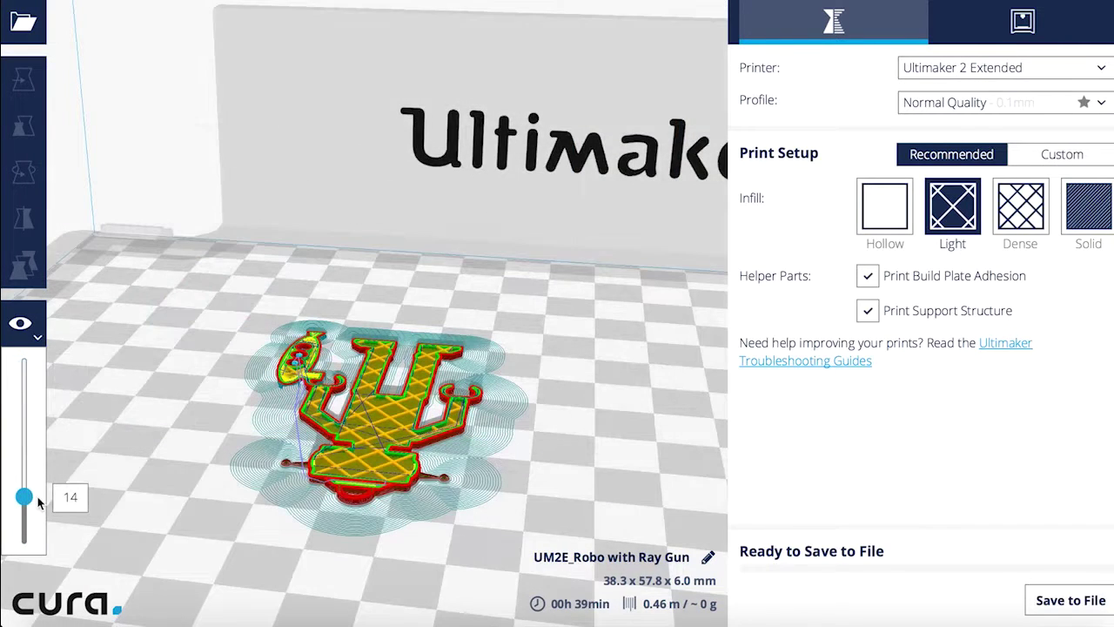
{"action": "left_click_drag", "start_coordinate": [38, 503], "coordinate": [25, 362]}
{"action": "left_click", "coordinate": [23, 327]}
{"action": "left_click", "coordinate": [39, 354]}
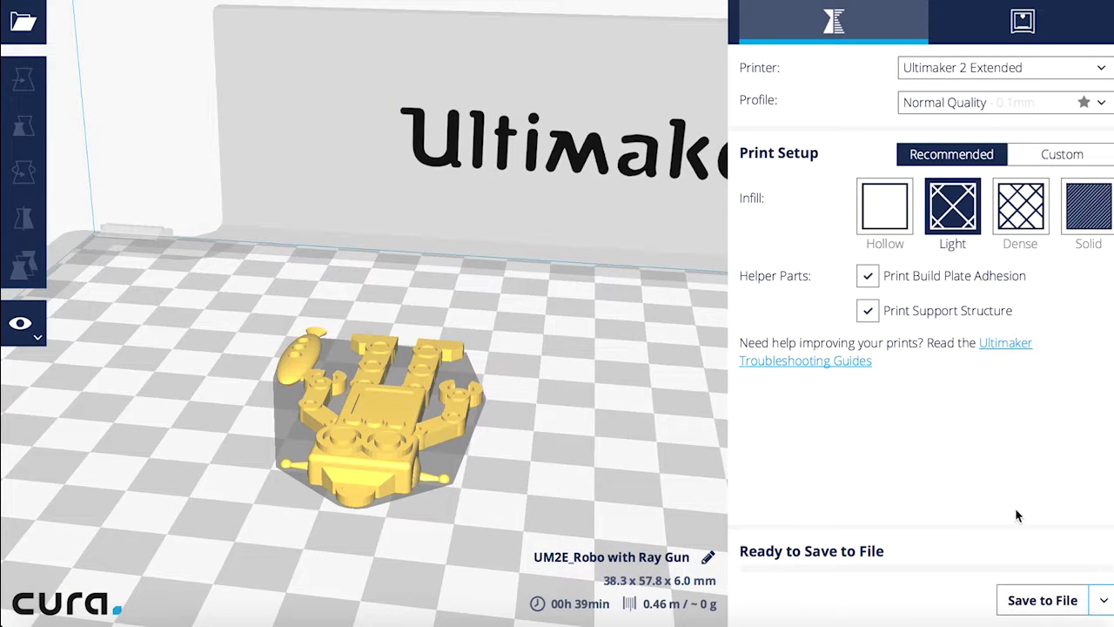
Save UM2E_Robo with Ray Gun.gcode to the Ultimaker 2 card and view it in its folder
{"action": "left_click", "coordinate": [1103, 602]}
{"action": "left_click", "coordinate": [1080, 608]}
{"action": "left_click", "coordinate": [1086, 597]}
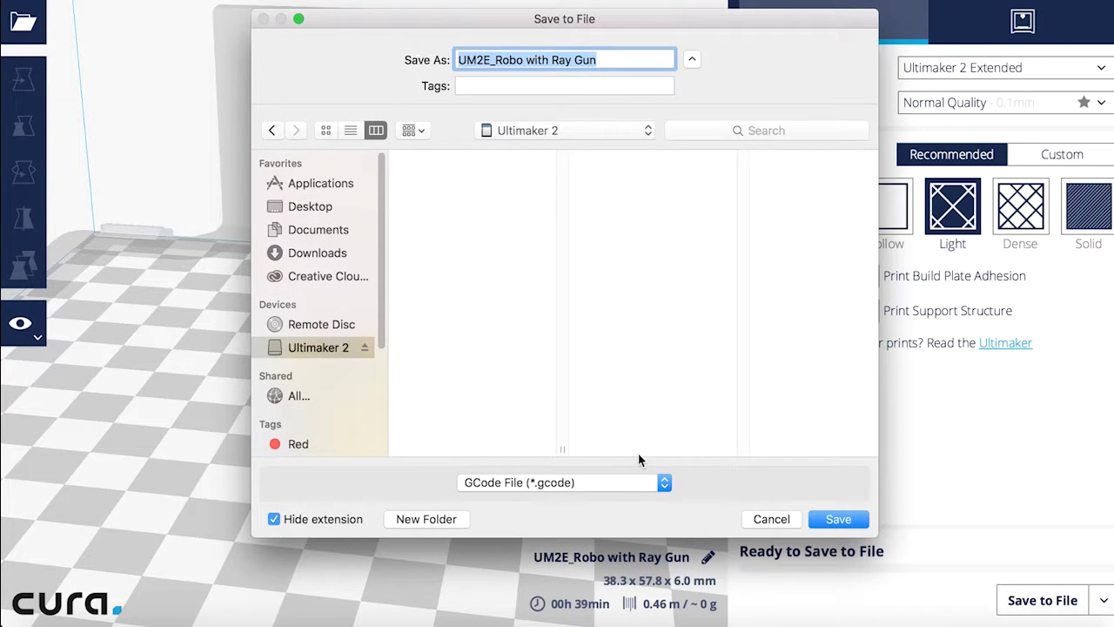
{"action": "left_click", "coordinate": [838, 520]}
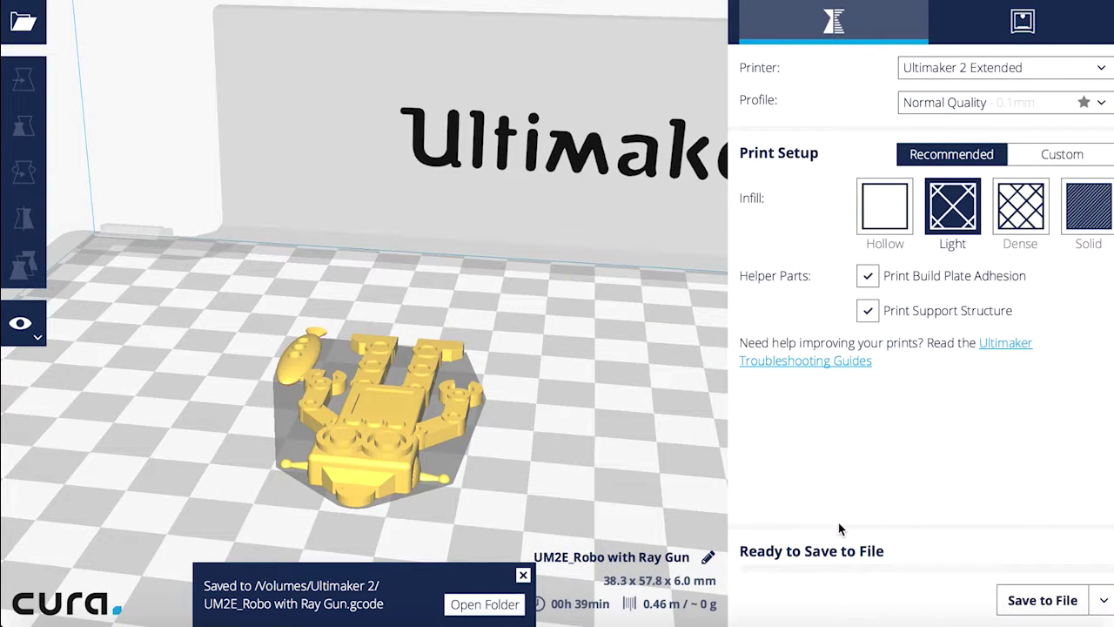
{"action": "left_click", "coordinate": [470, 606]}
{"action": "left_click", "coordinate": [331, 197]}
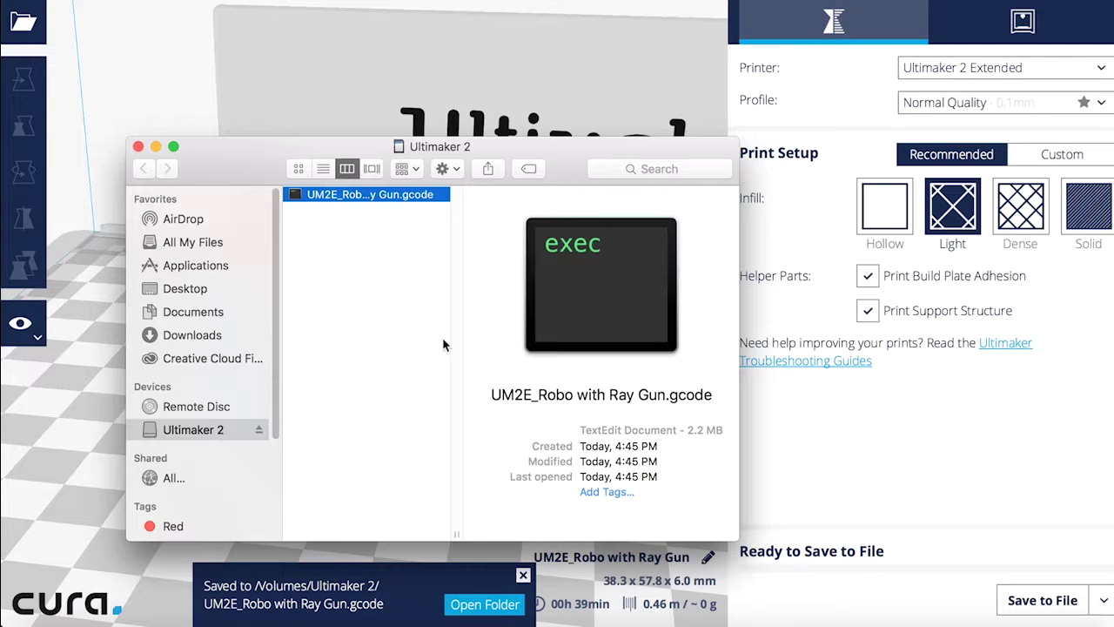